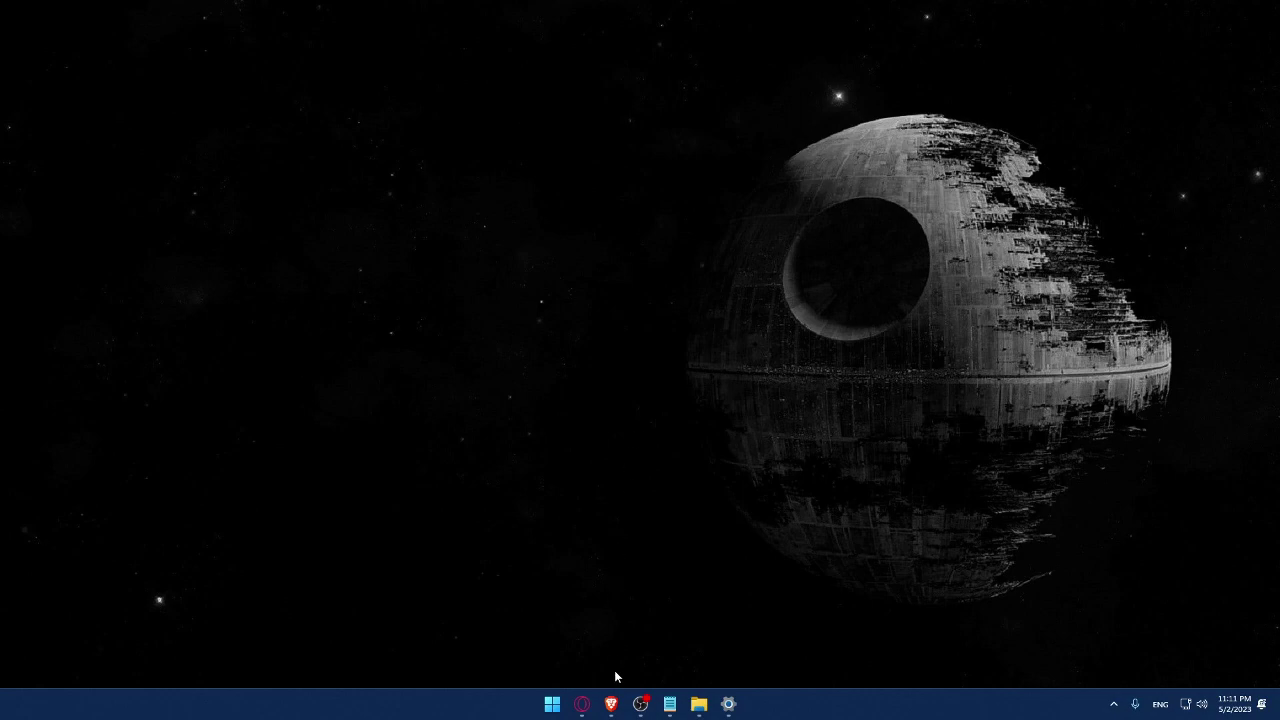
# - Launch Brave and load the Wix home page at wix.com
pyautogui.click(611, 703)
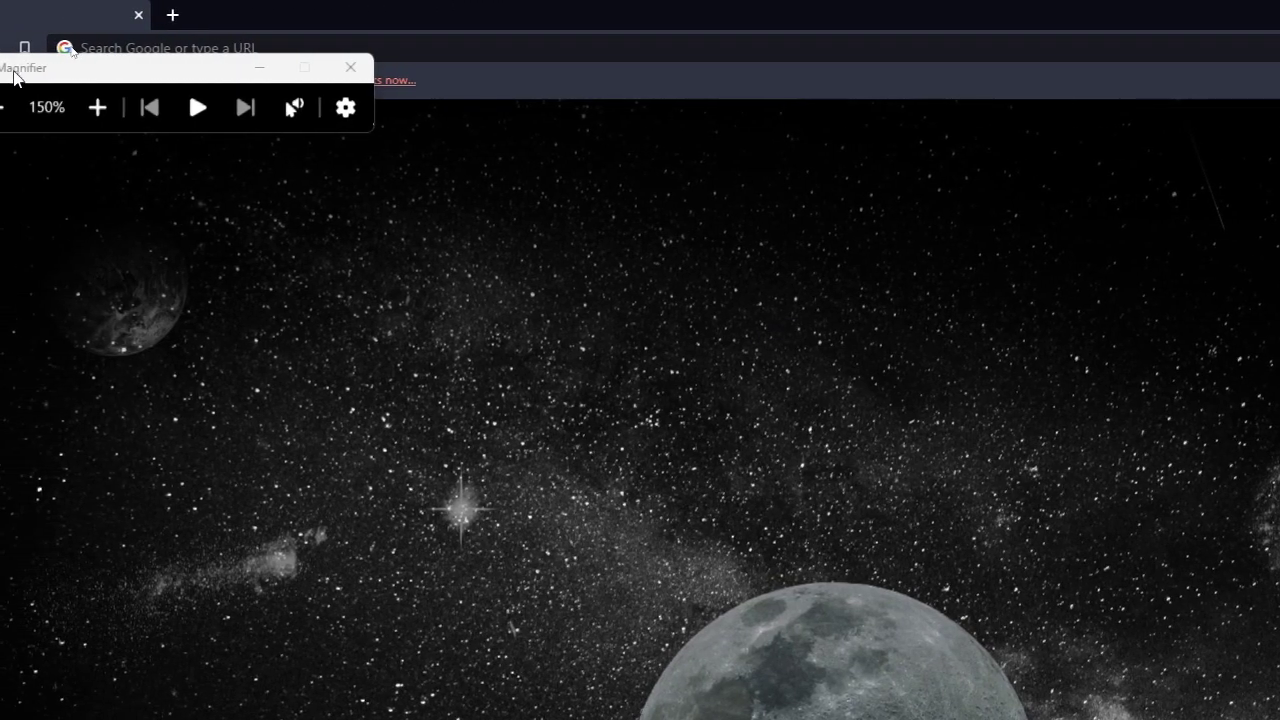
pyautogui.moveTo(243, 74); pyautogui.dragTo(166, 394)
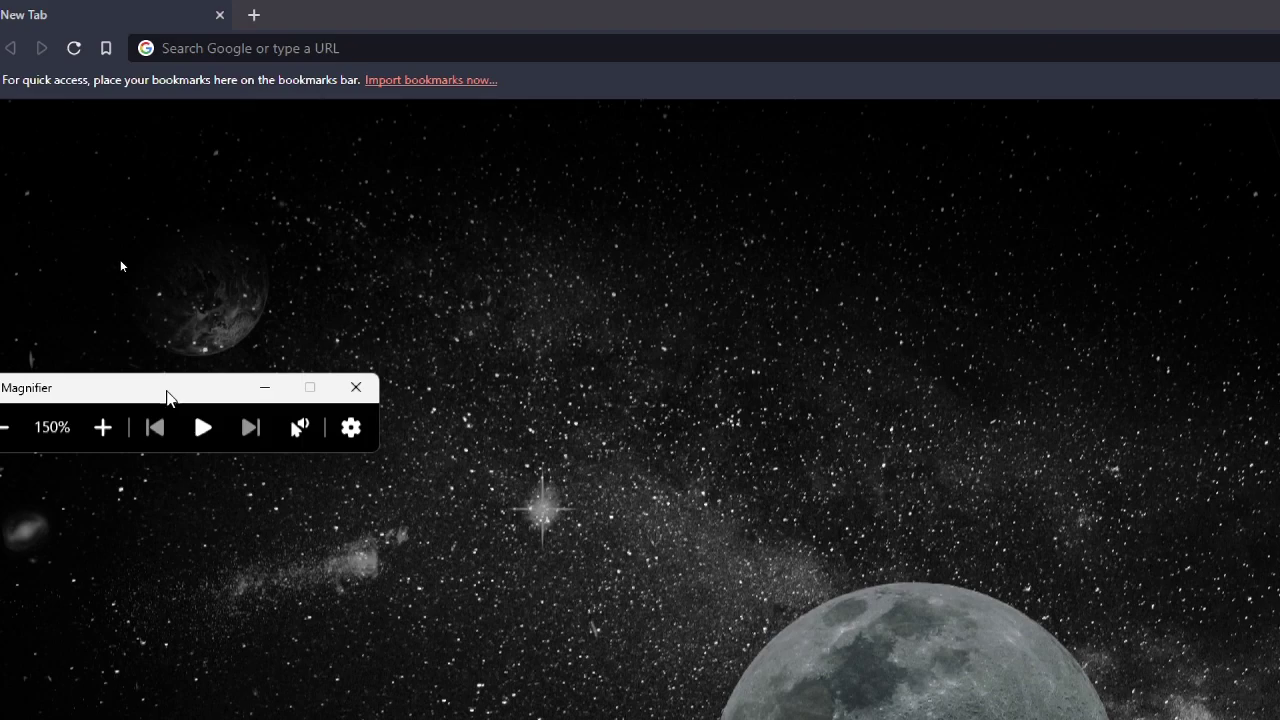
pyautogui.click(264, 50)
pyautogui.write('wix')
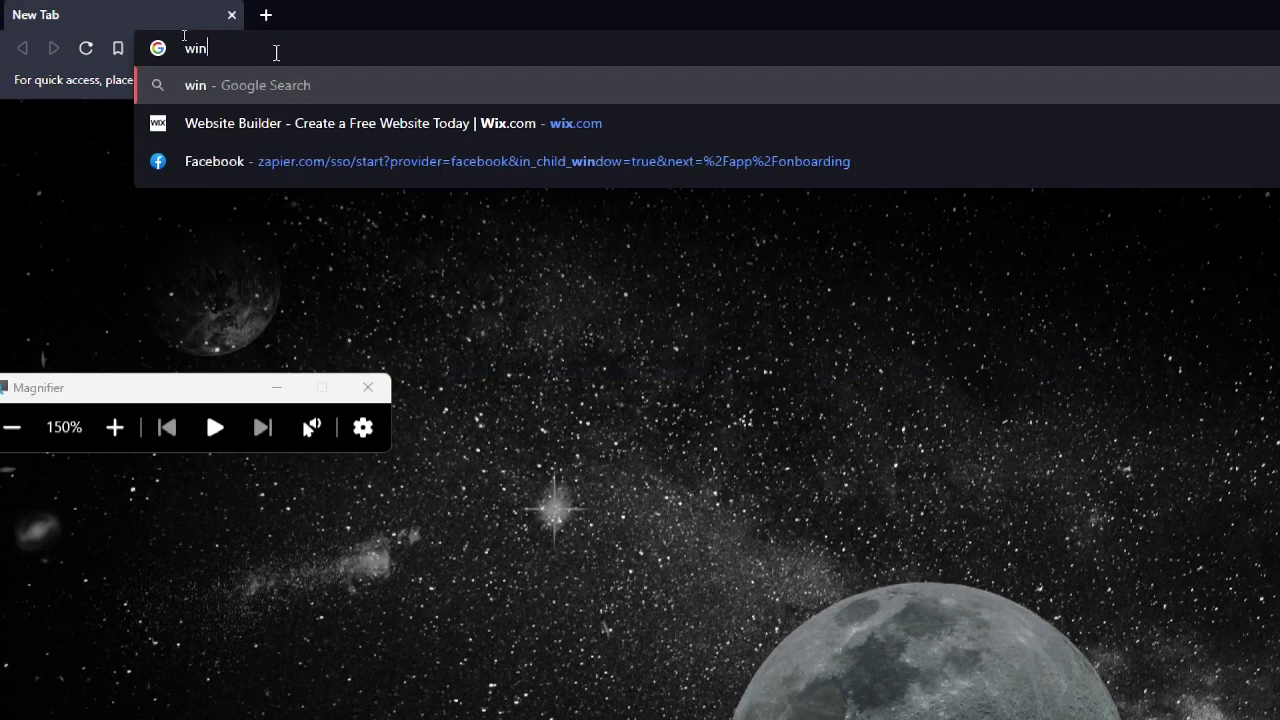
pyautogui.write('.com')
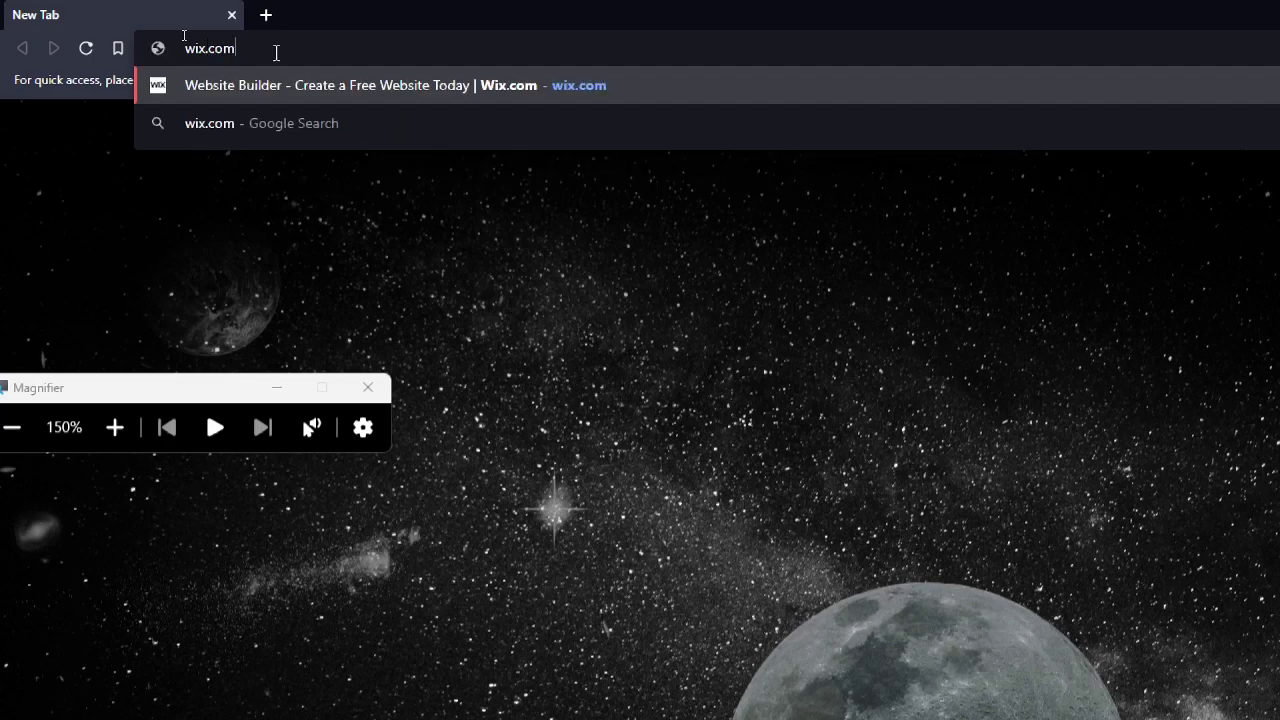
pyautogui.press('Return')
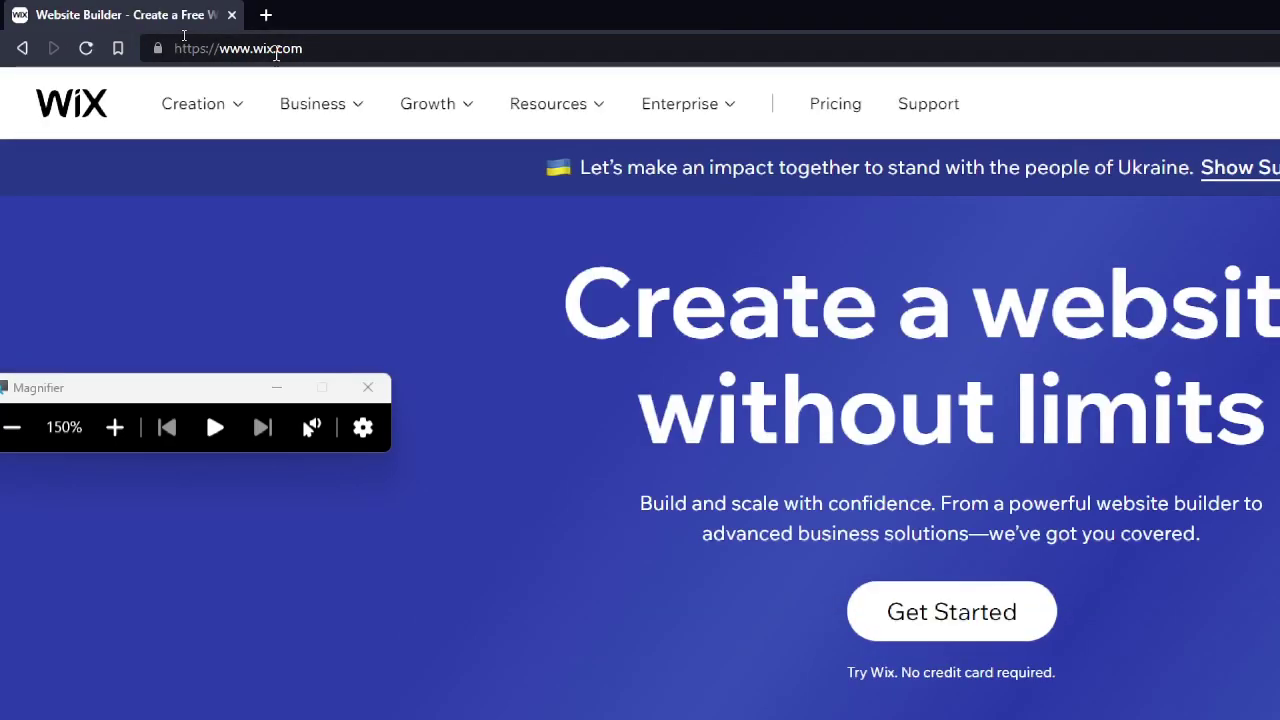
# - Close the Magnifier toolbar and go to the Wix Log In page
pyautogui.press('super+minus')
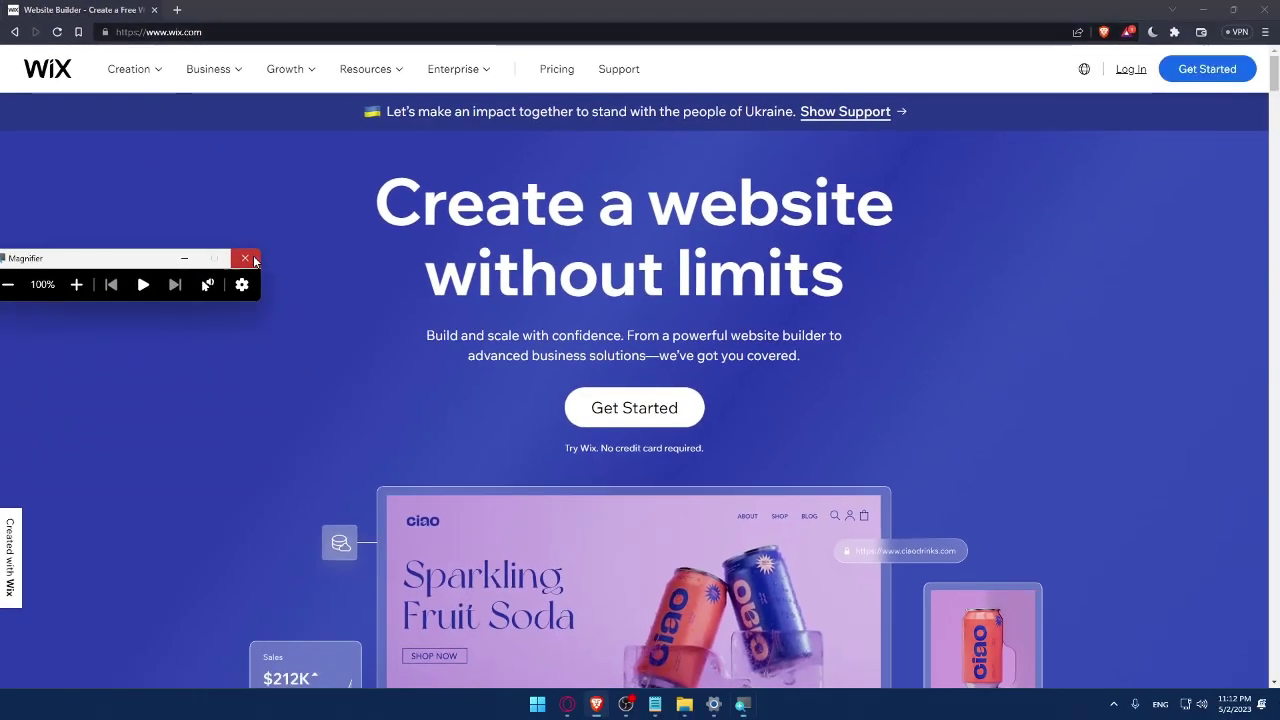
pyautogui.click(245, 258)
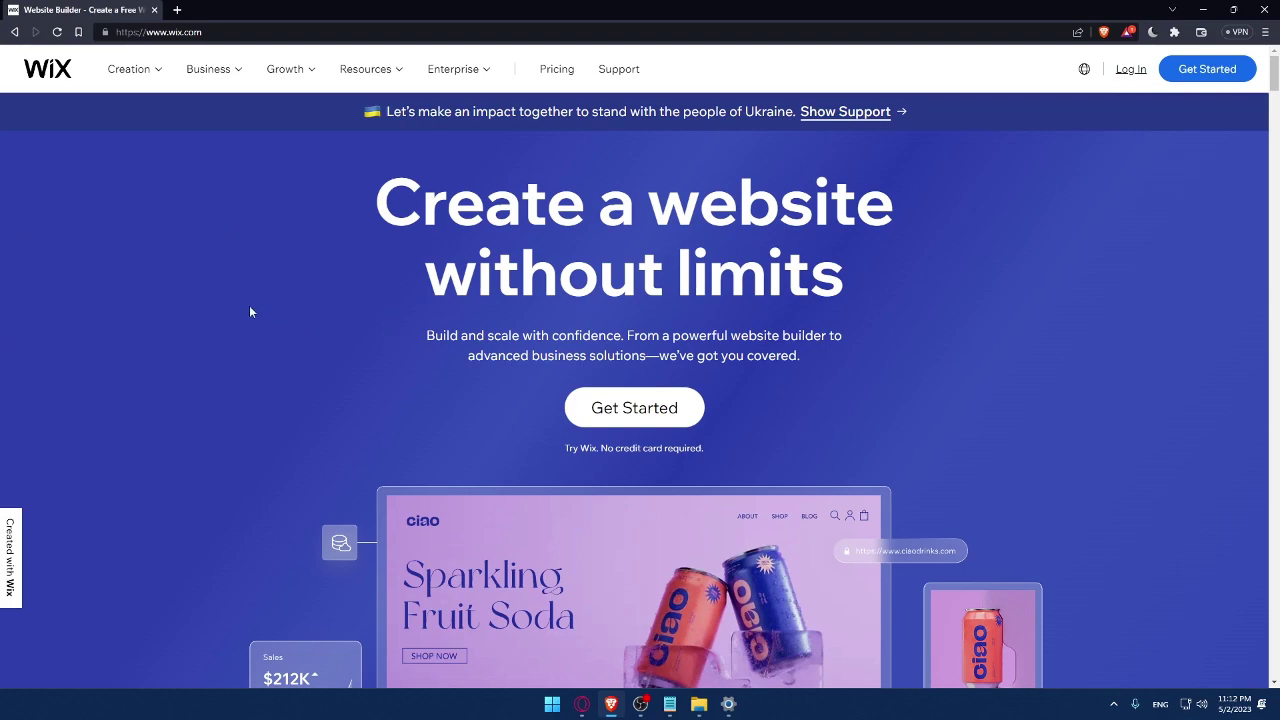
pyautogui.click(1130, 70)
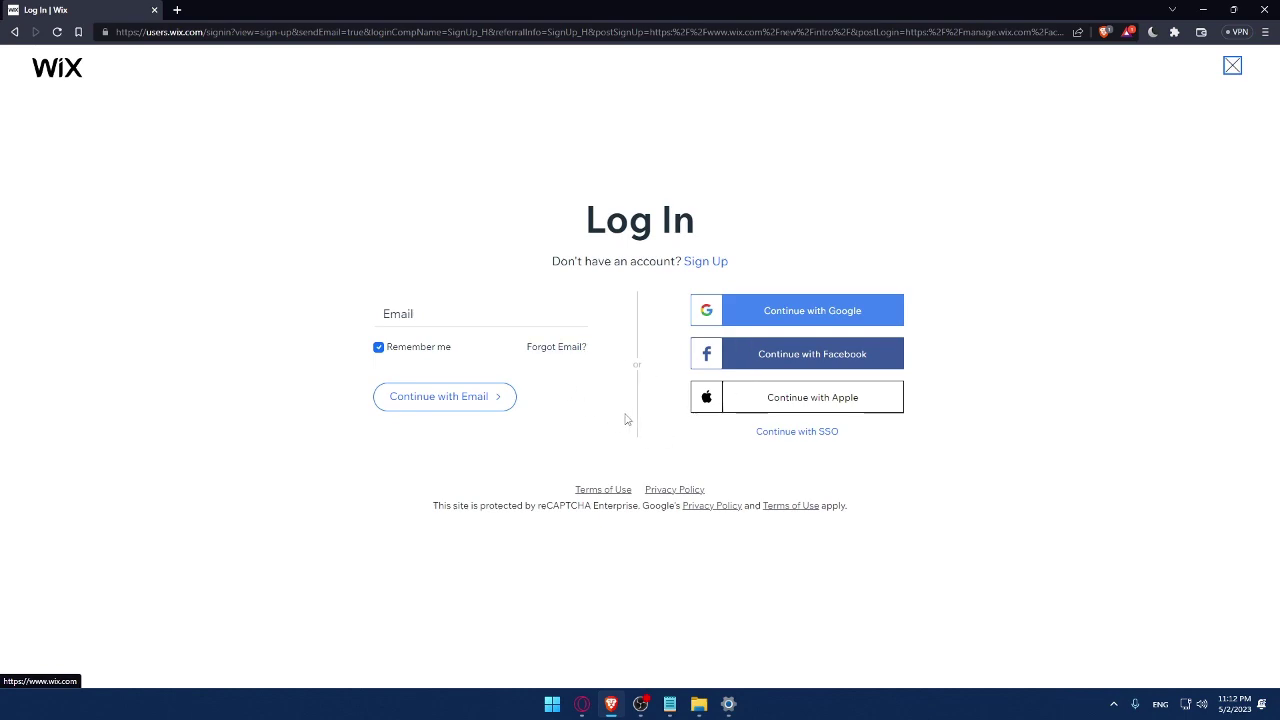
pyautogui.click(423, 313)
pyautogui.click(292, 292)
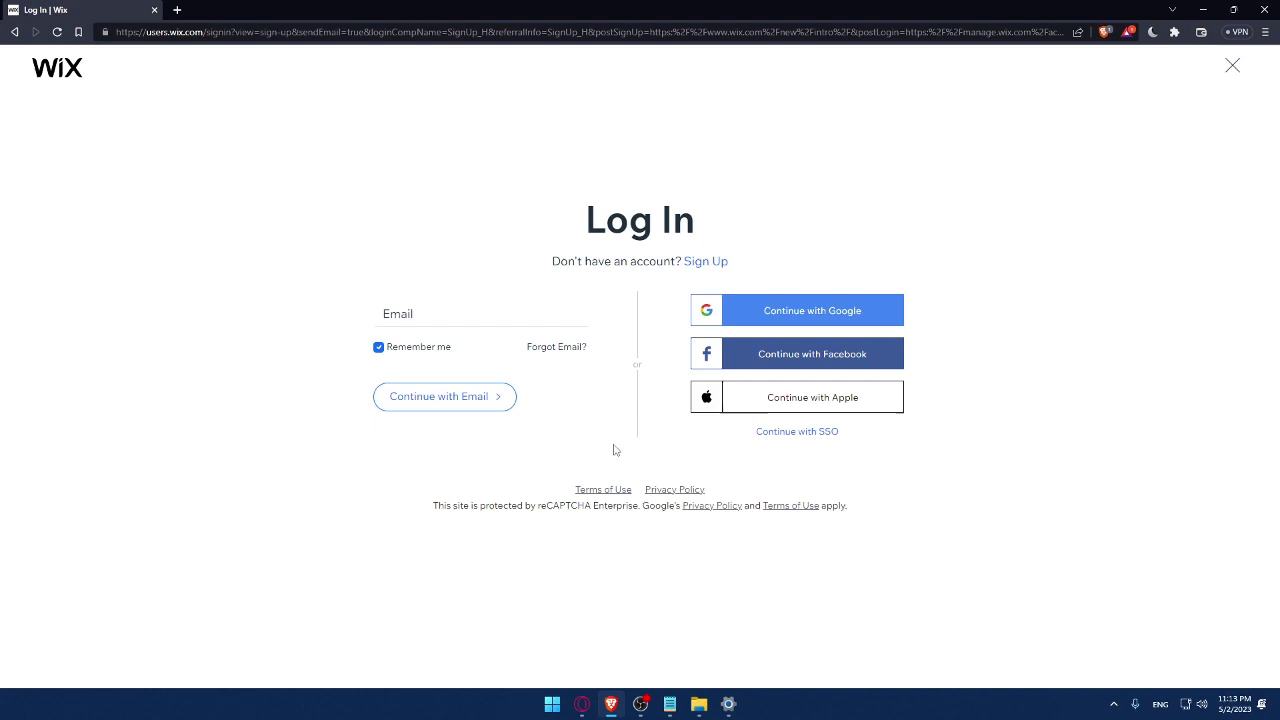
pyautogui.rightClick(604, 490)
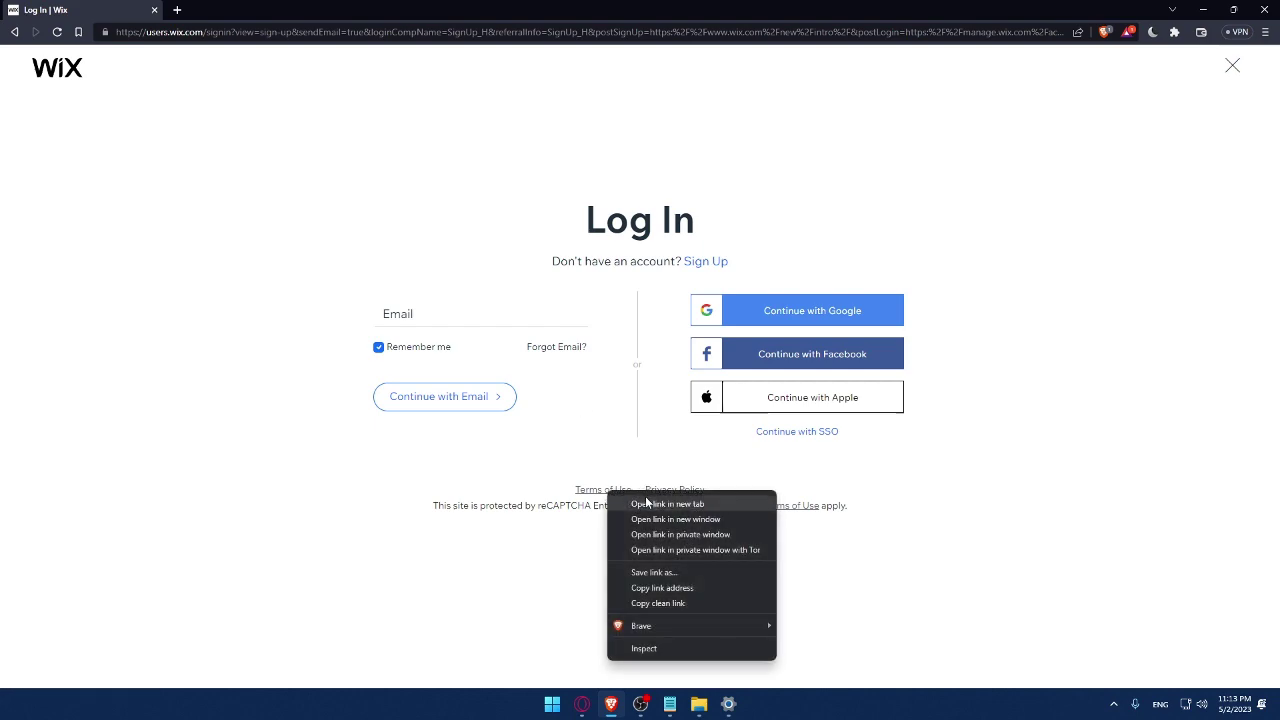
pyautogui.click(645, 503)
pyautogui.rightClick(667, 490)
pyautogui.click(700, 503)
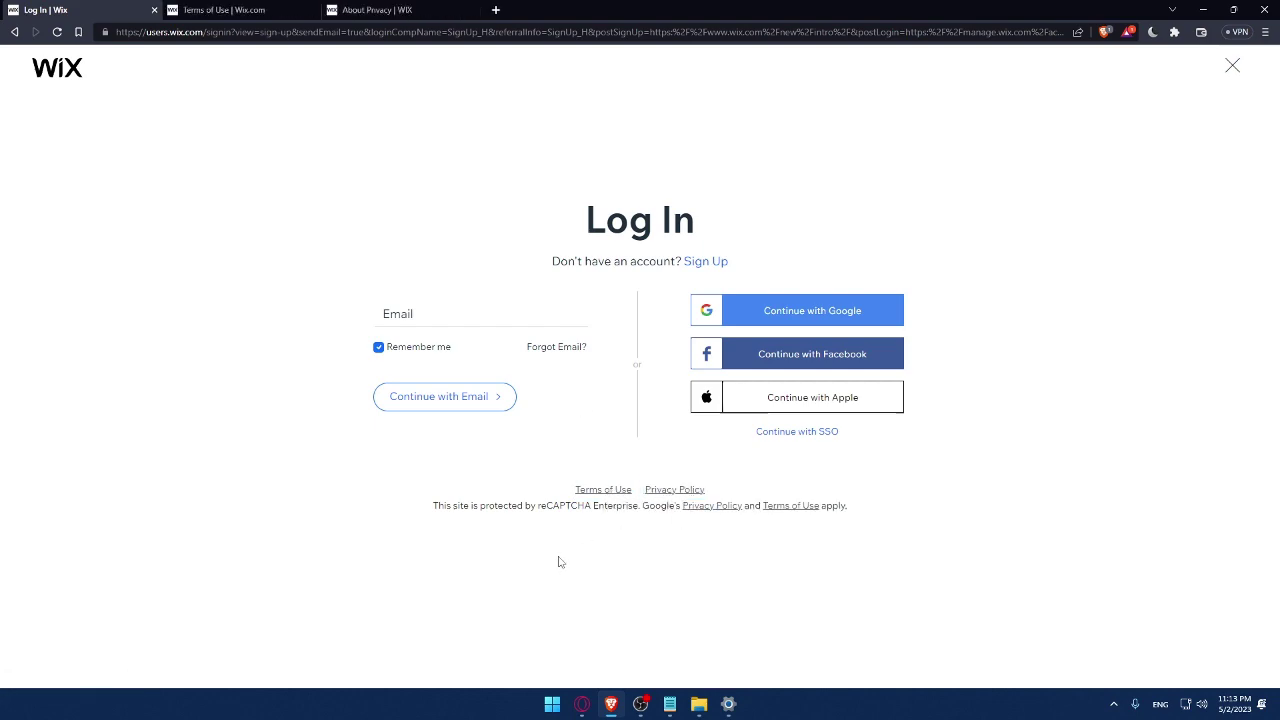
pyautogui.click(232, 9)
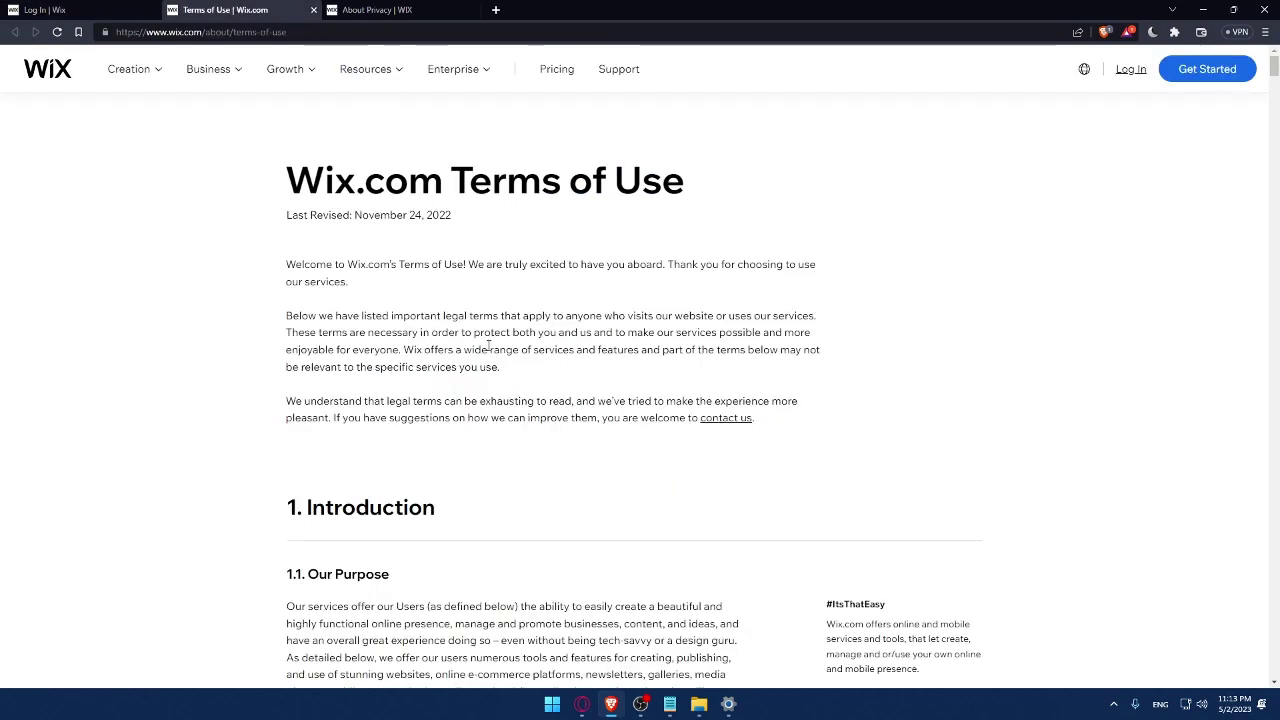
pyautogui.scroll(-20, 452, 195)
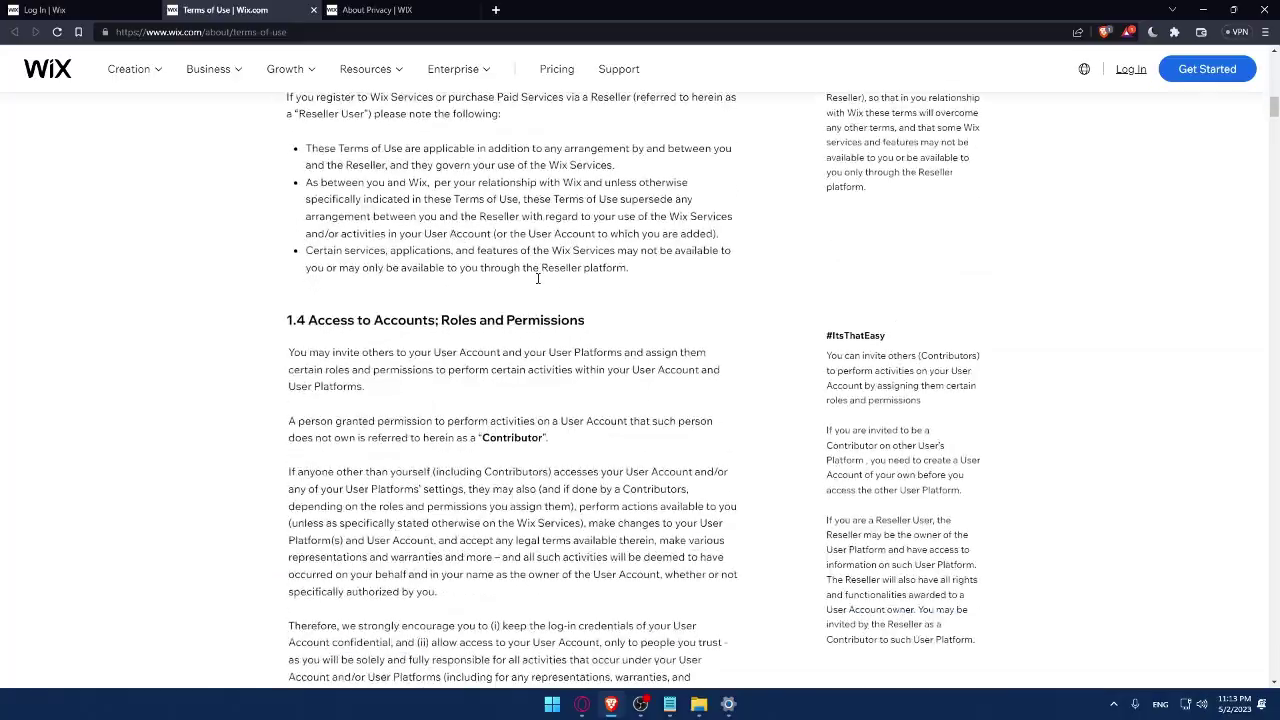
pyautogui.scroll(-20, 538, 296)
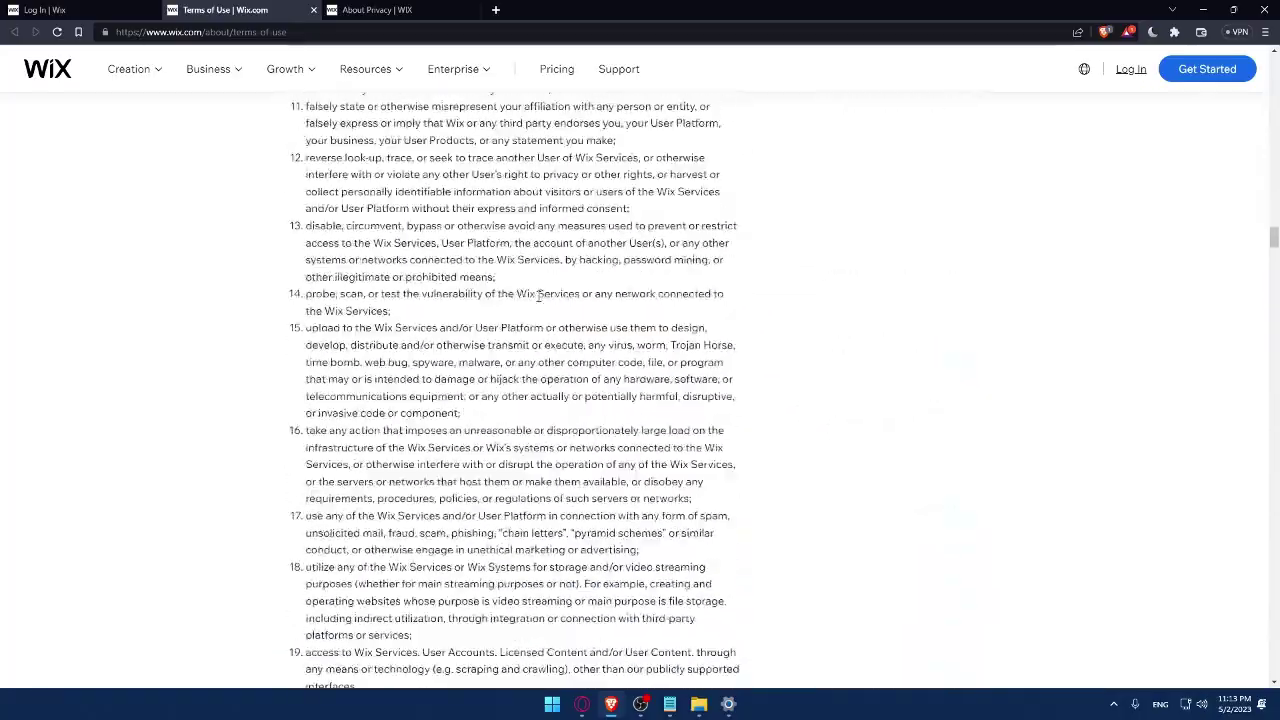
pyautogui.click(313, 9)
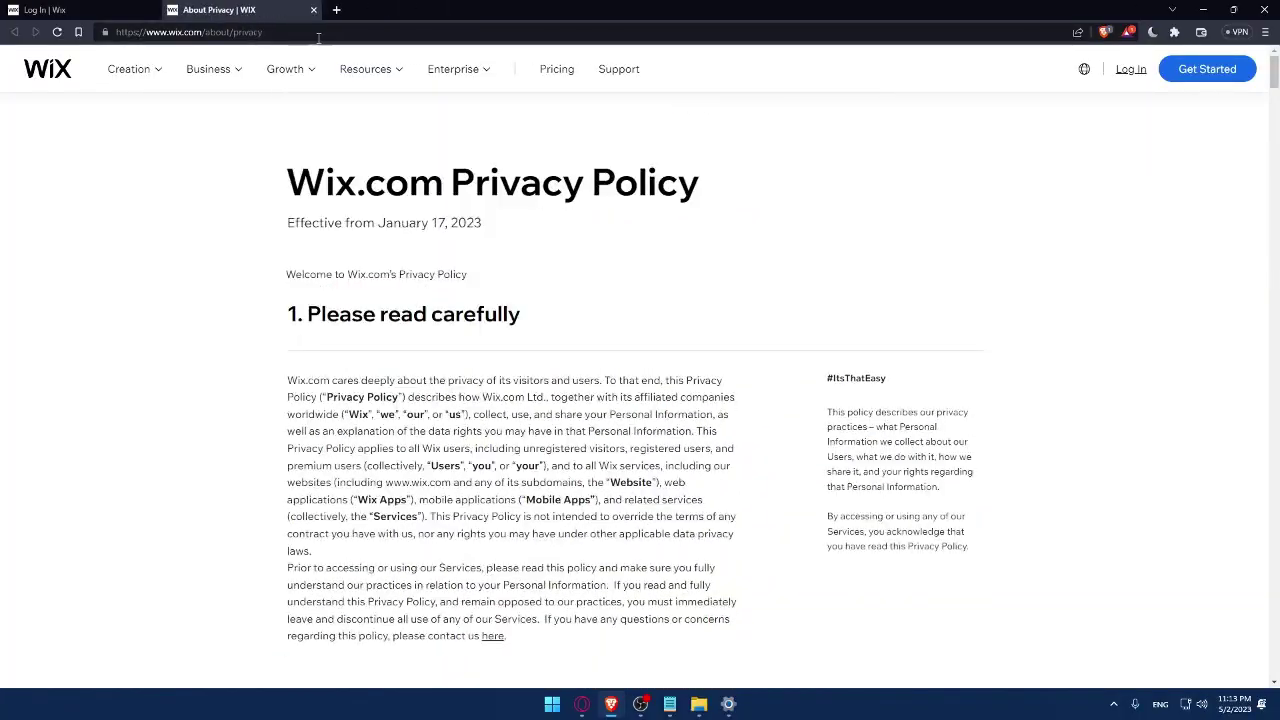
pyautogui.scroll(-15, 402, 224)
pyautogui.scroll(-15, 402, 224)
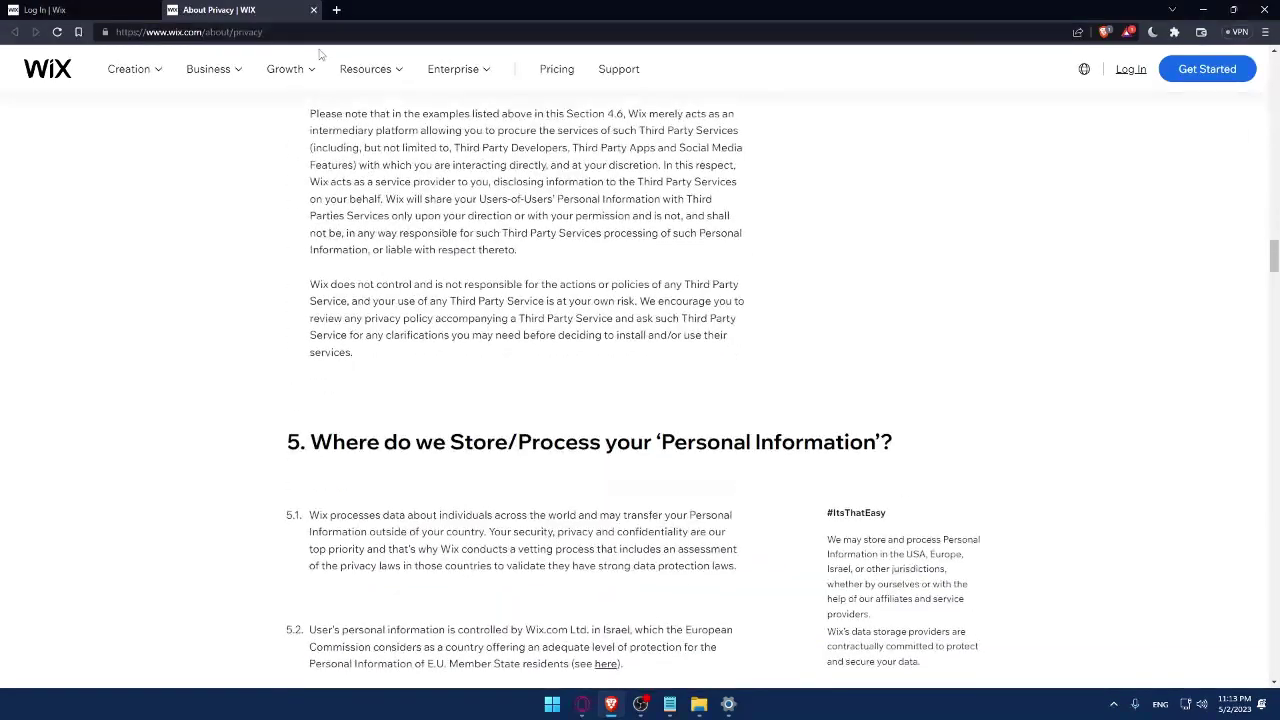
# - Close the Privacy Policy tab and switch to the Wix Sign Up form
pyautogui.click(313, 9)
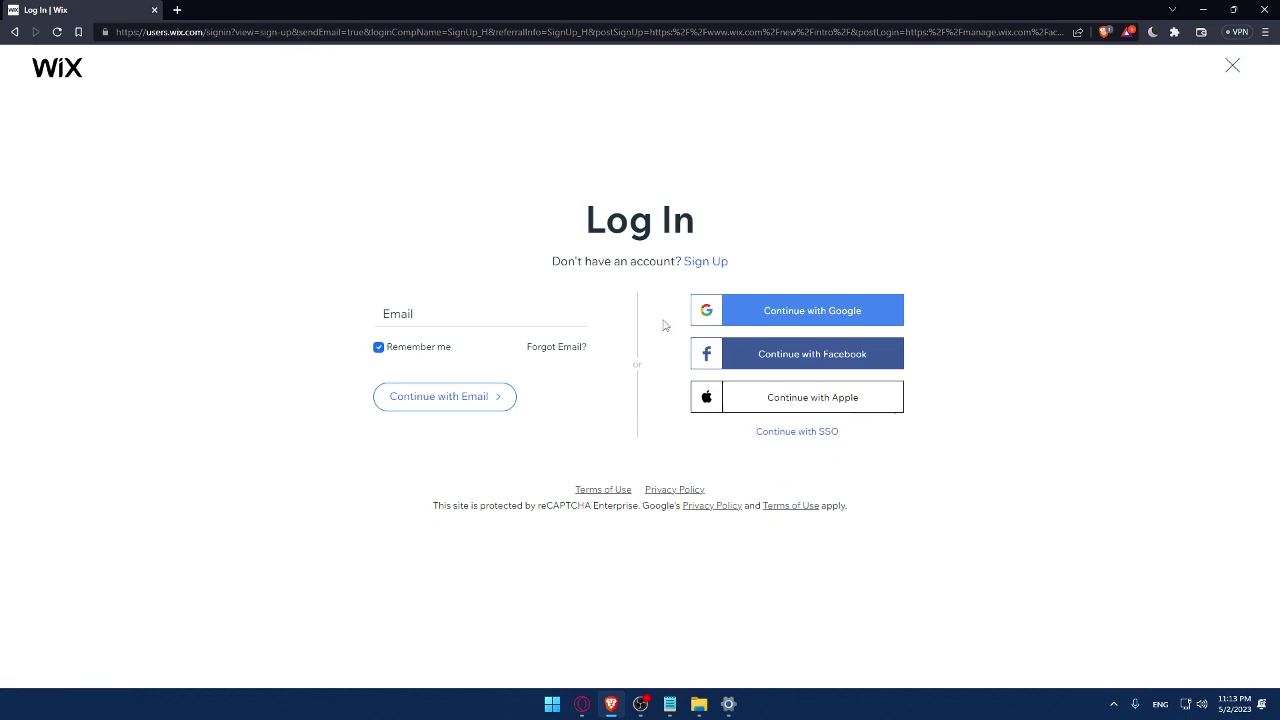
pyautogui.click(706, 263)
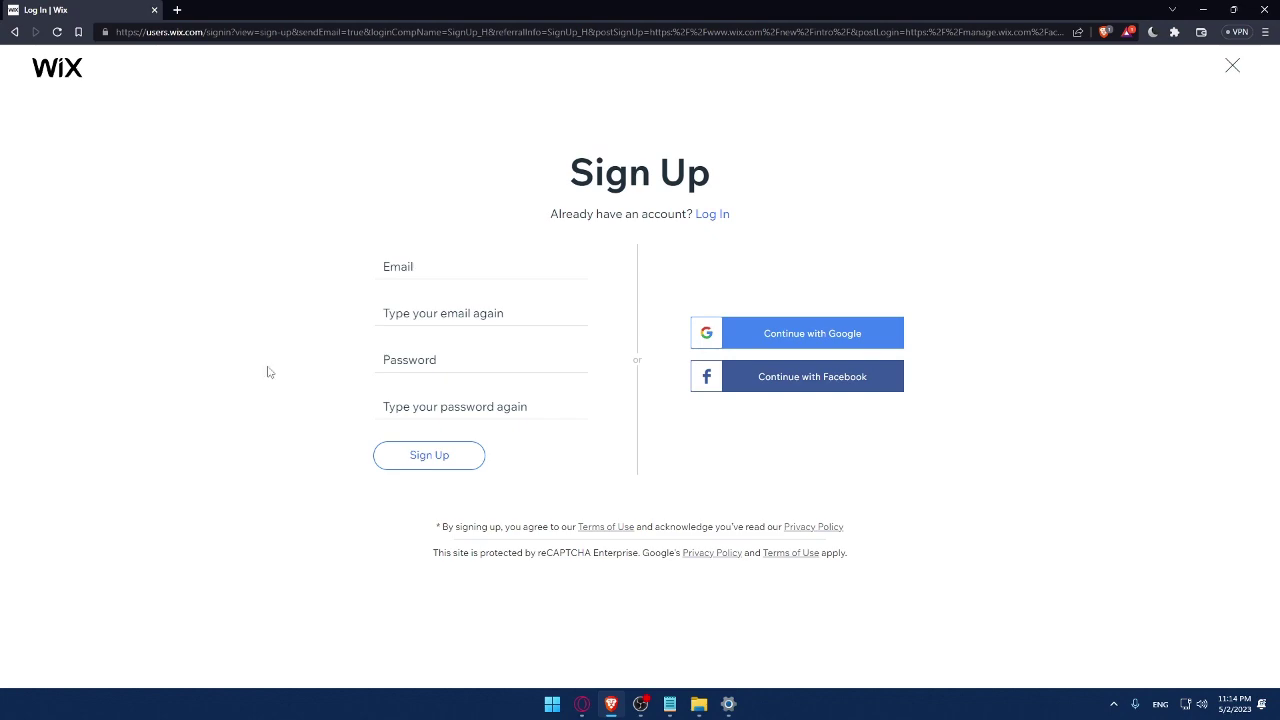
# - Enter the account e-mail in both e-mail fields and the password in both password fields
pyautogui.click(434, 271)
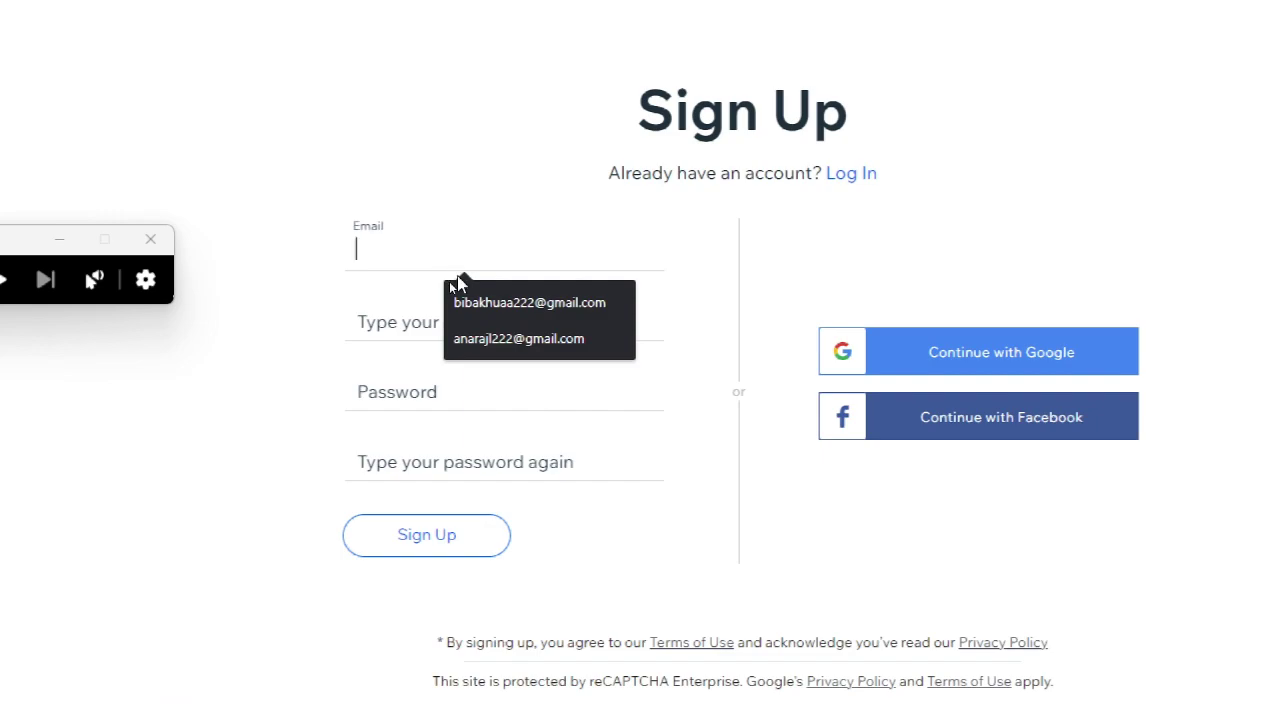
pyautogui.click(462, 292)
pyautogui.click(510, 325)
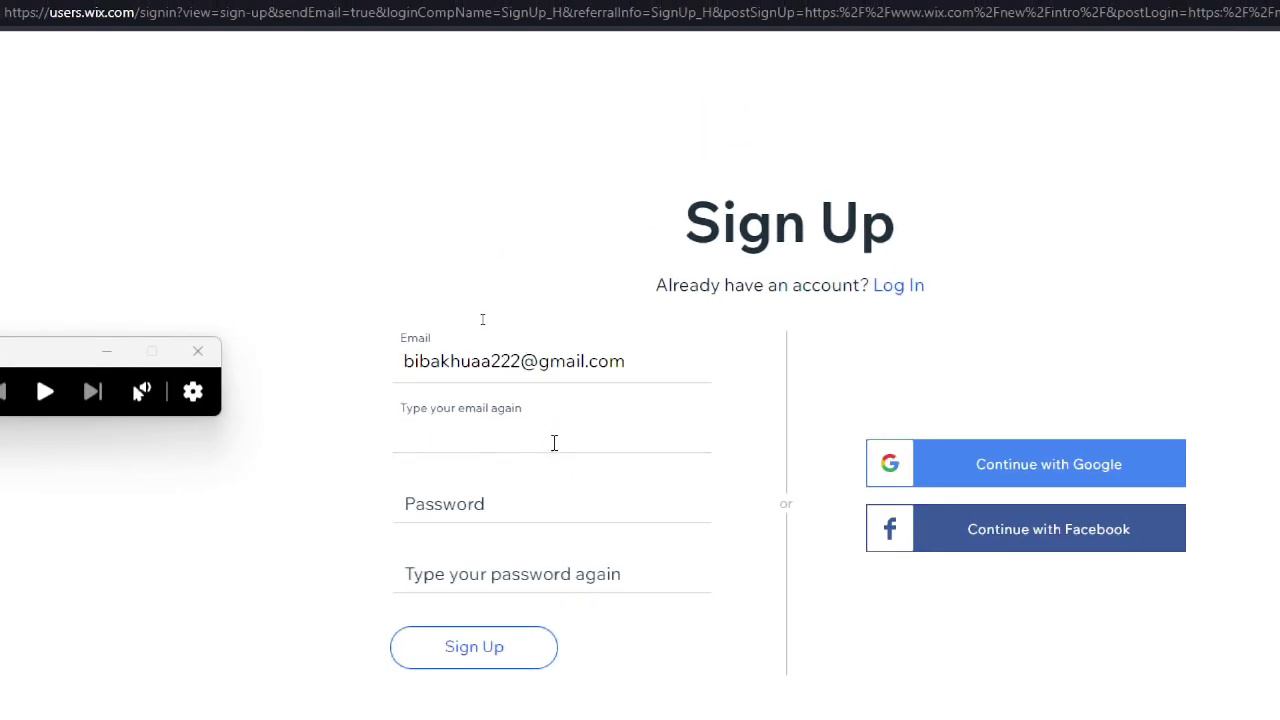
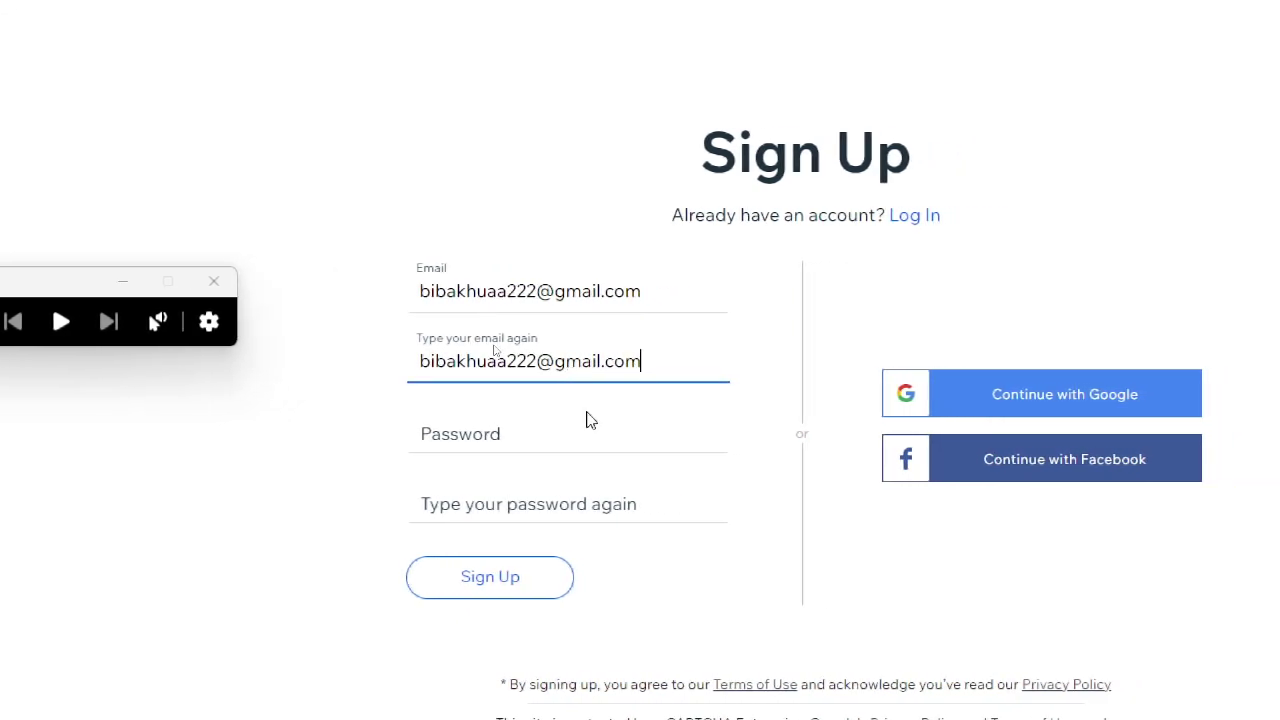
pyautogui.click(612, 423)
pyautogui.write('•••••••••')
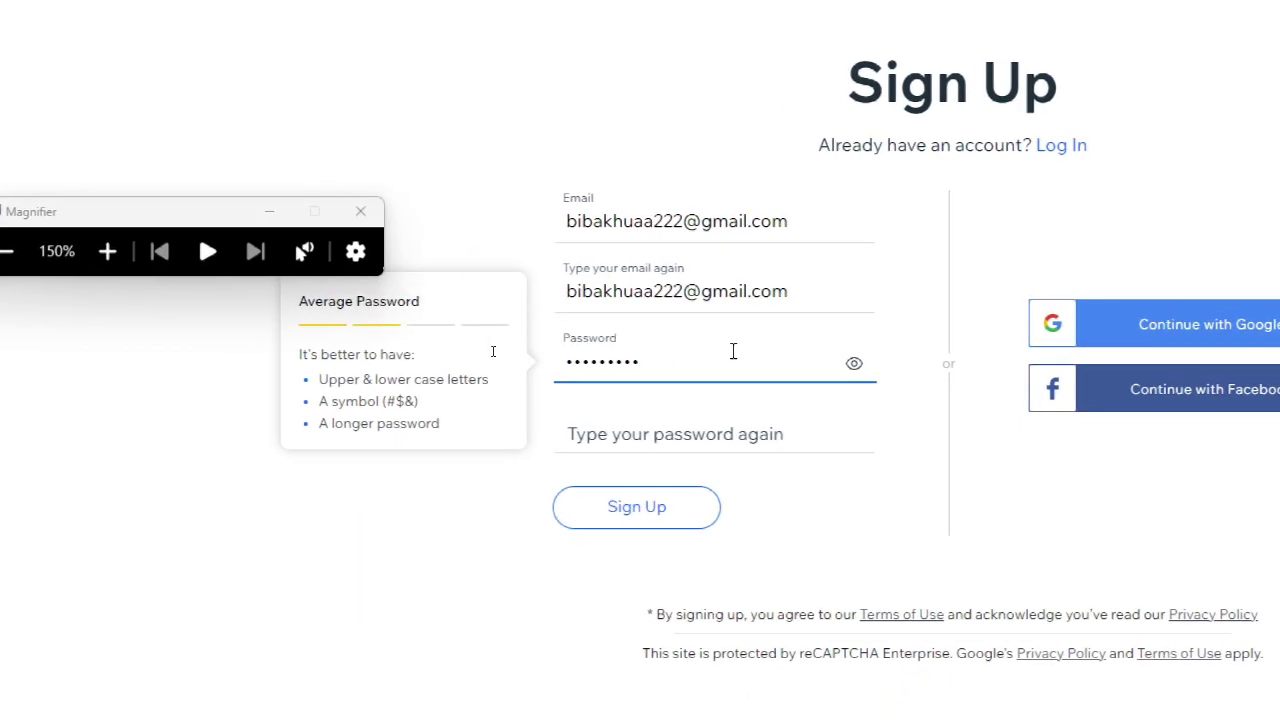
pyautogui.write('•')
pyautogui.click(680, 434)
pyautogui.write('•••')
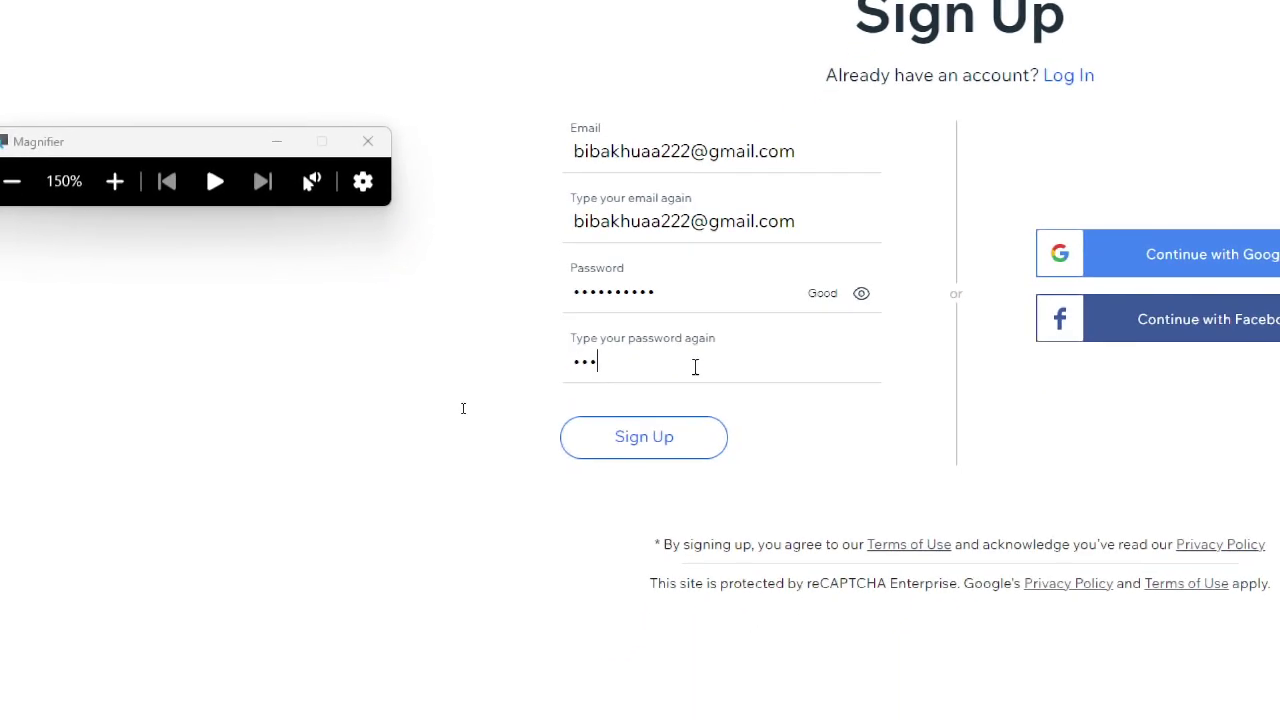
pyautogui.write('•')
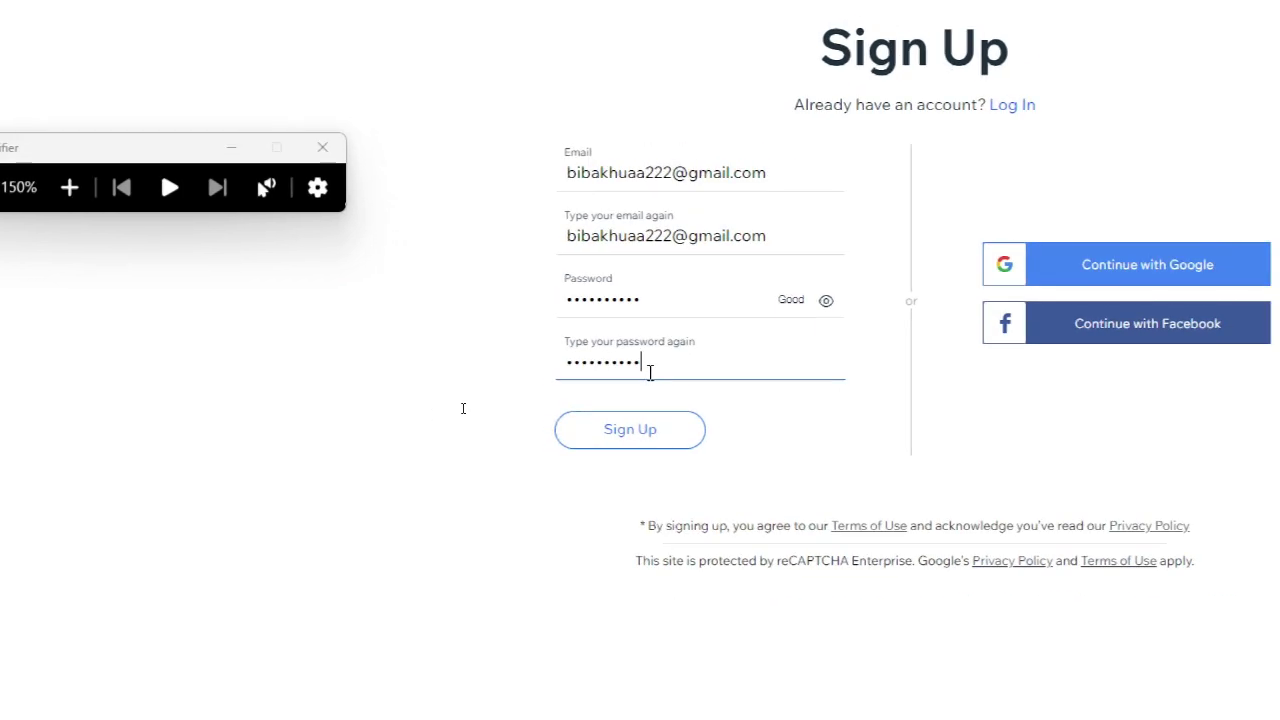
pyautogui.press('super+minus')
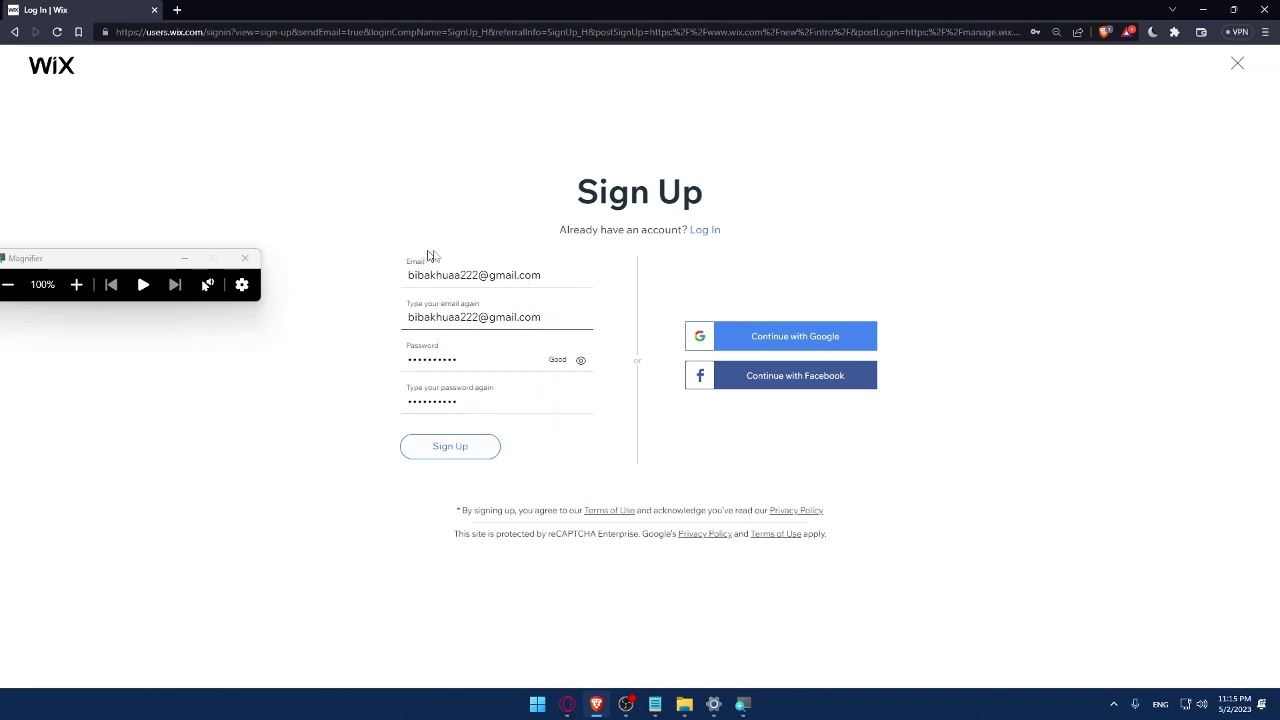
# - Sign up with the Google account and let Brave save the login password
pyautogui.click(796, 350)
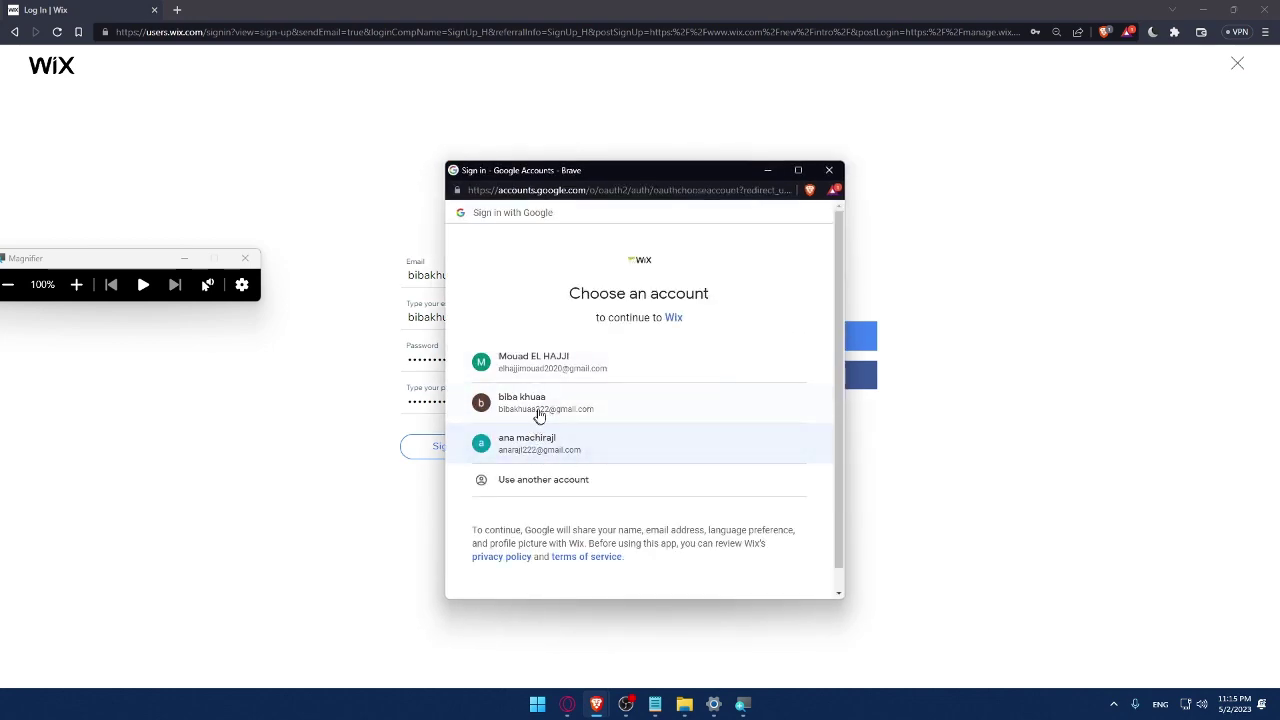
pyautogui.click(538, 406)
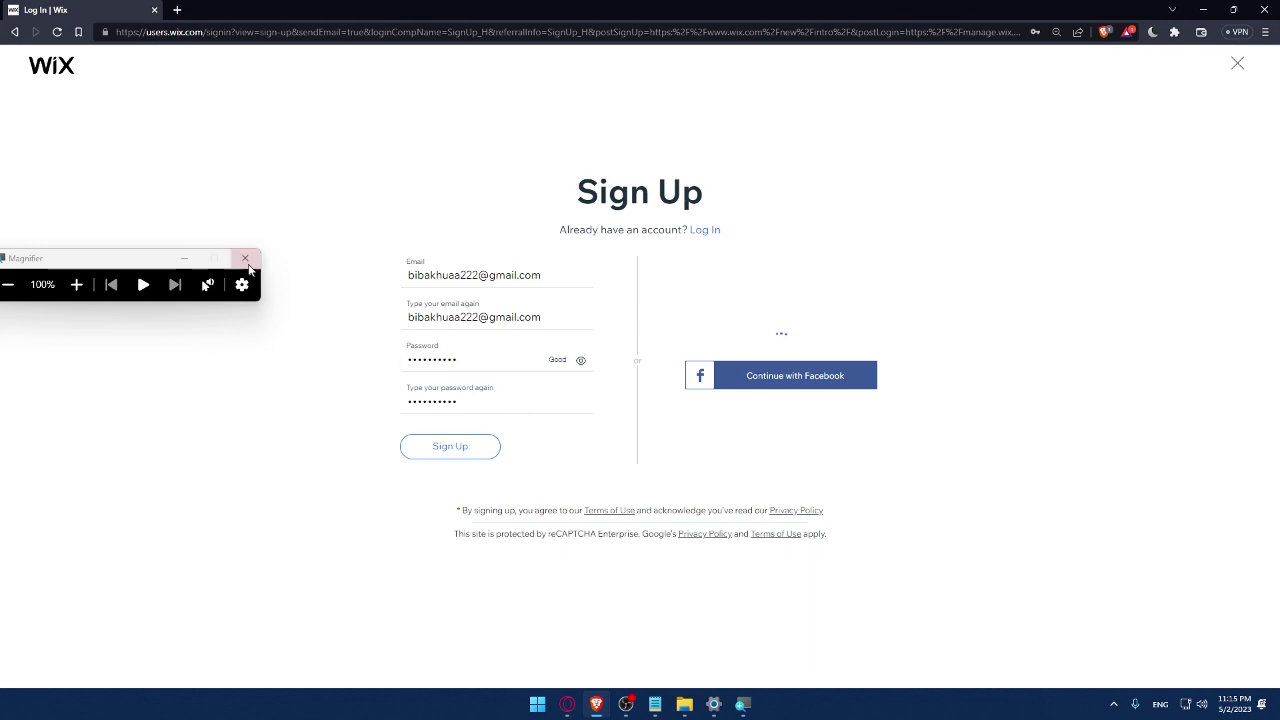
pyautogui.click(245, 258)
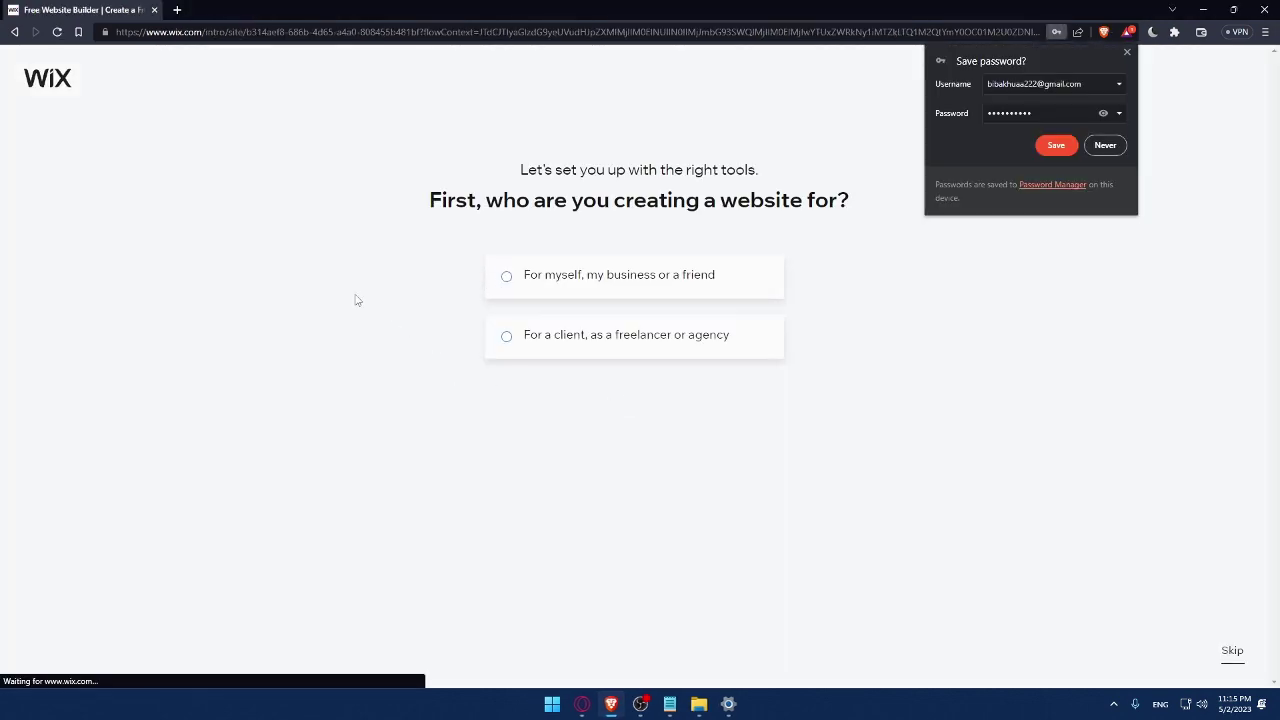
pyautogui.click(1052, 145)
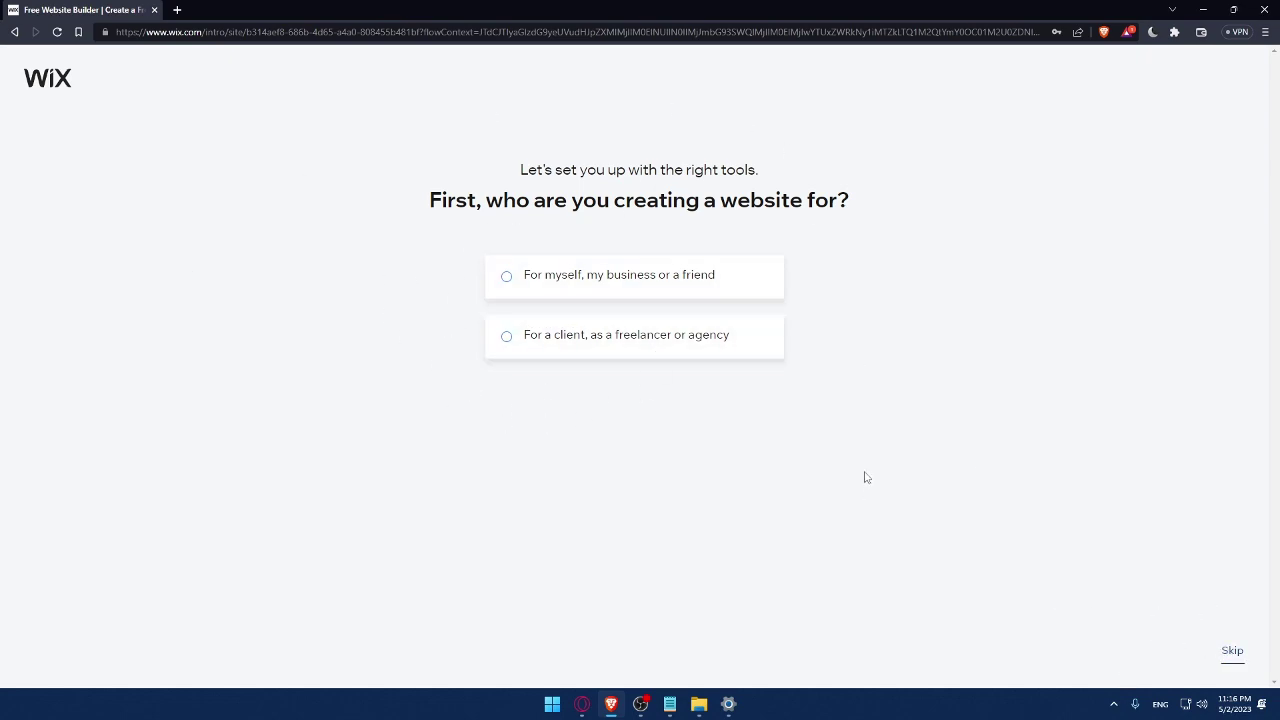
# - Set the site as for myself, an Online Store named 'Mro'
pyautogui.click(538, 293)
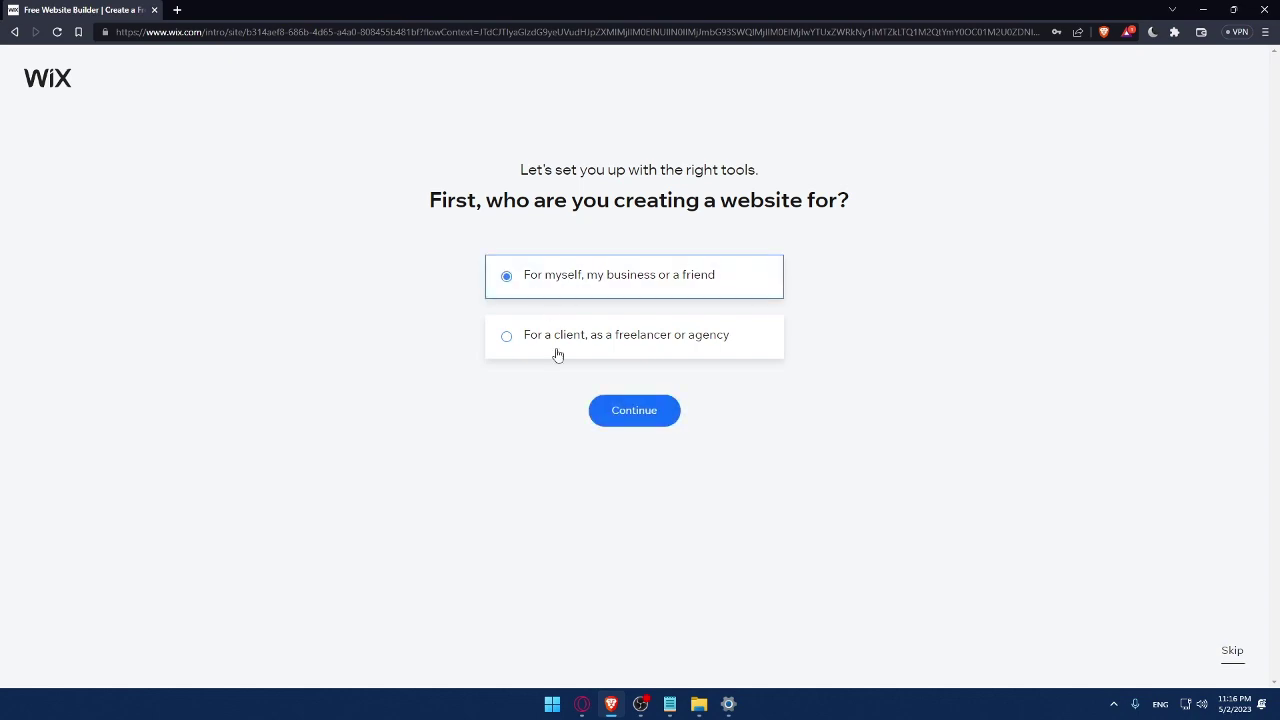
pyautogui.click(628, 411)
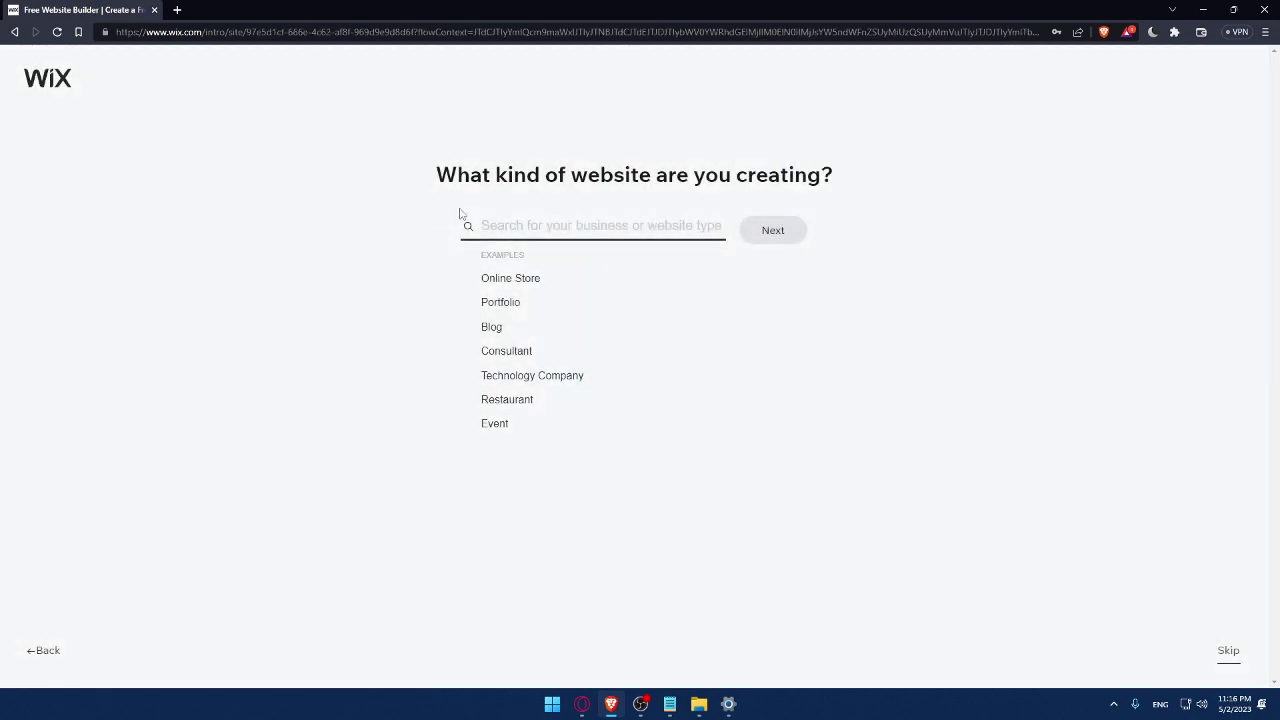
pyautogui.click(489, 284)
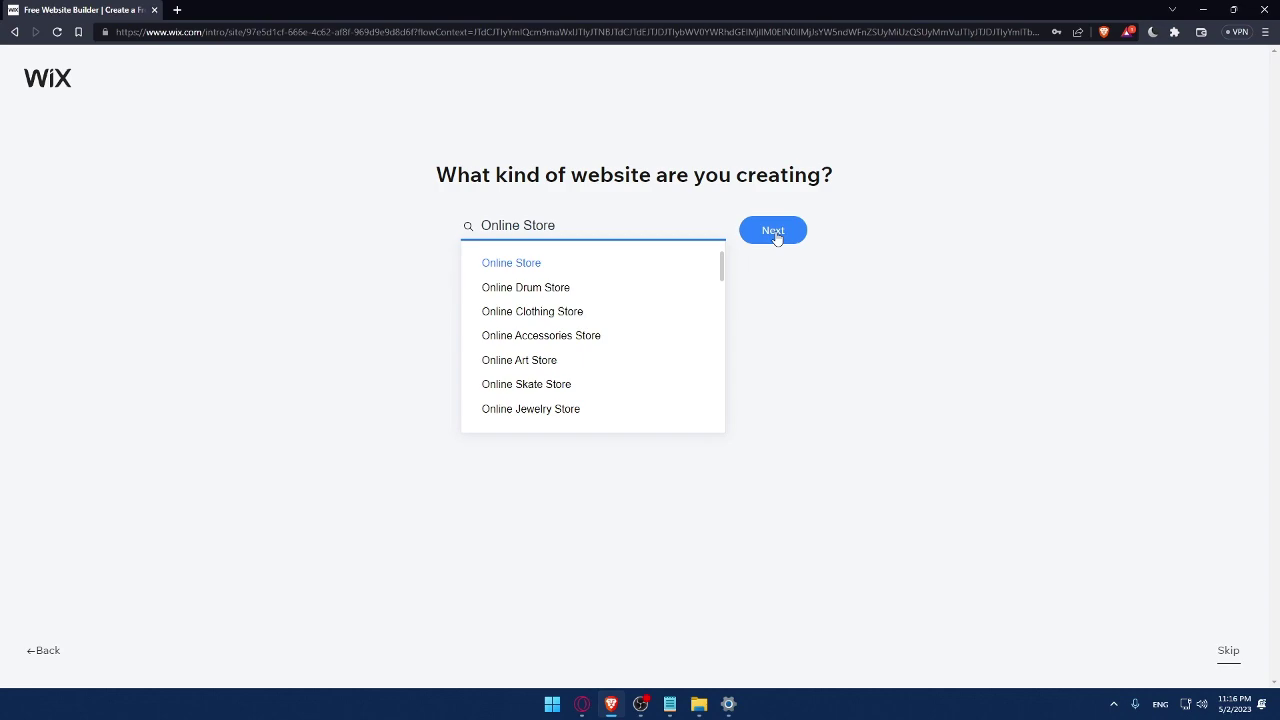
pyautogui.click(775, 232)
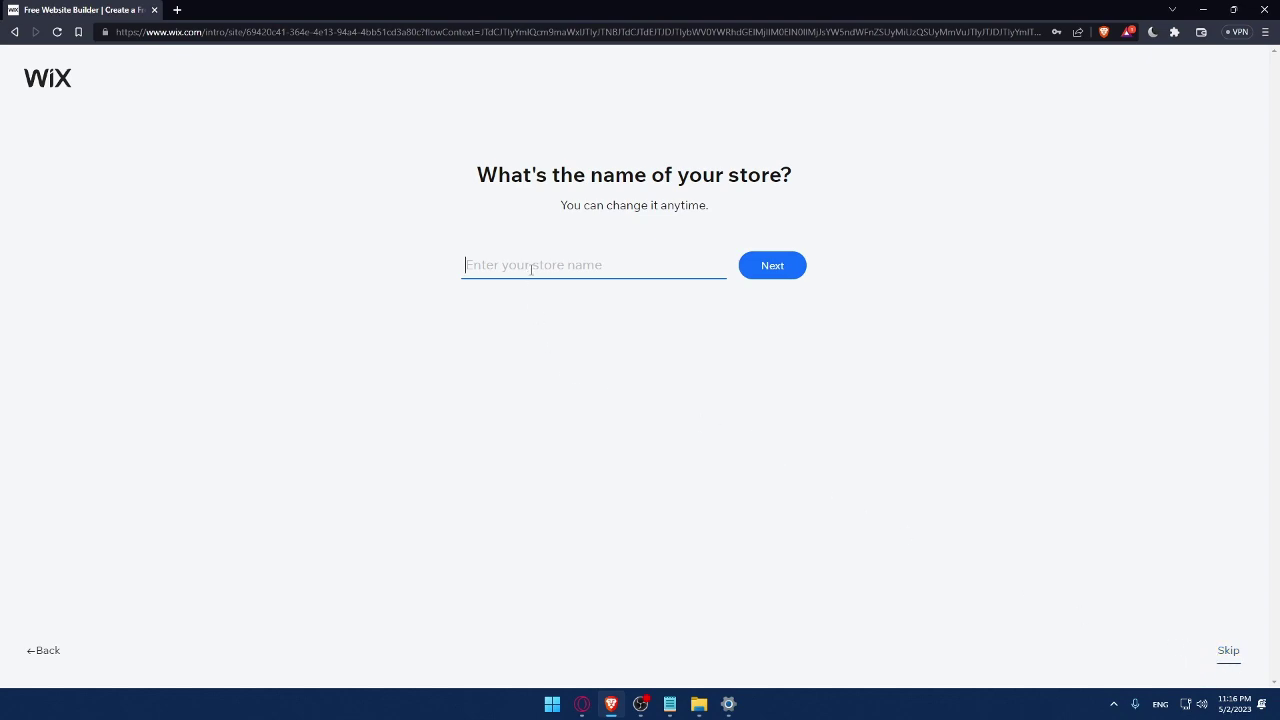
pyautogui.write('Mro')
pyautogui.click(786, 275)
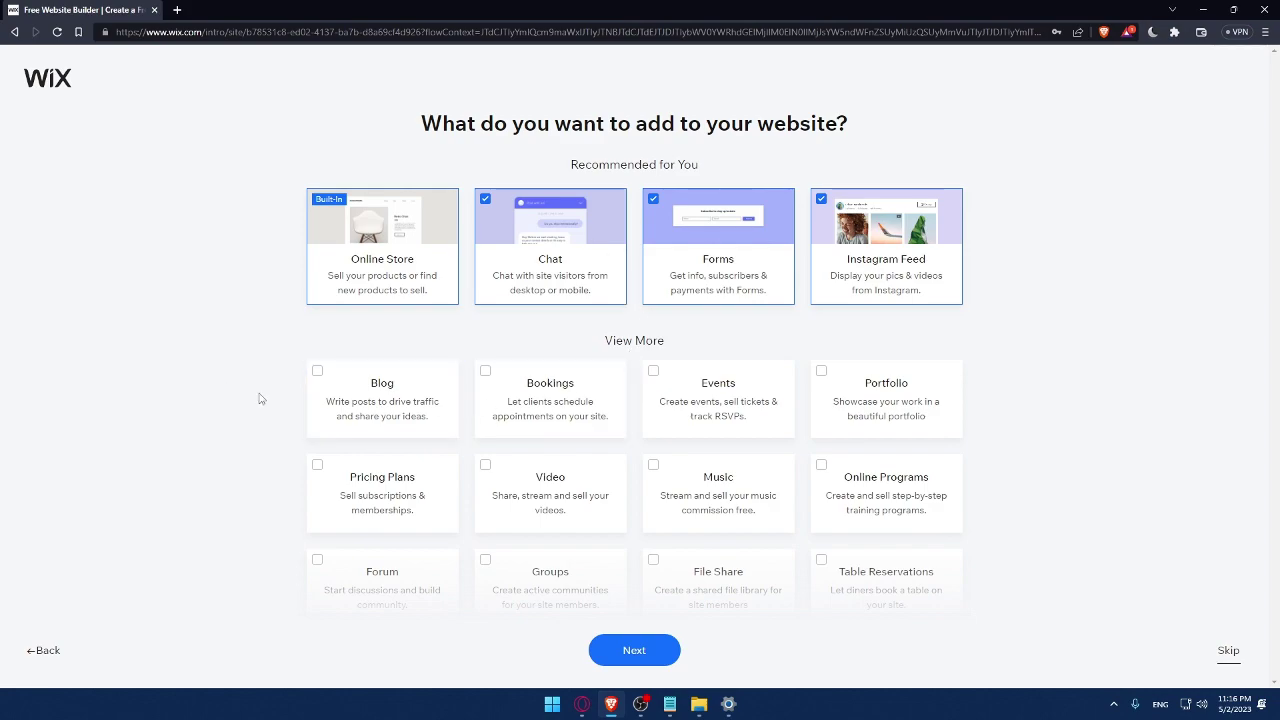
# - Add Blog, Video and Music to the recommended site features
pyautogui.click(326, 379)
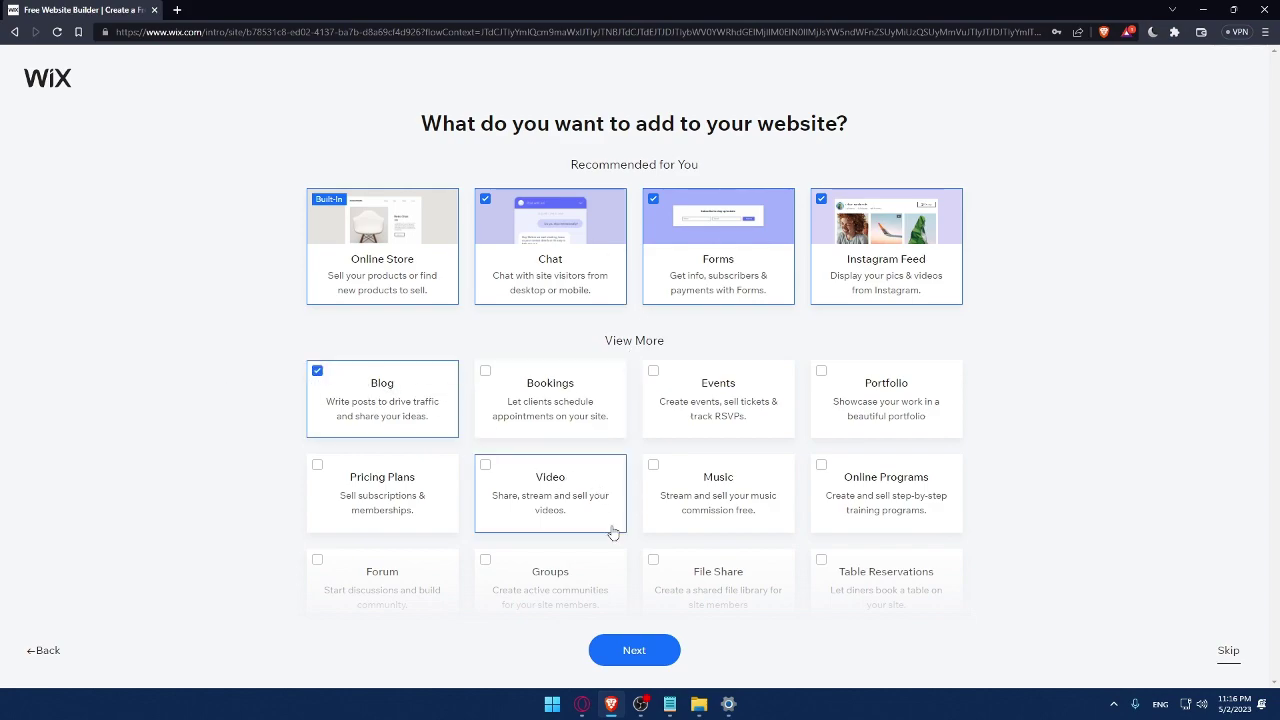
pyautogui.scroll(-1, 618, 540)
pyautogui.click(674, 374)
pyautogui.click(489, 364)
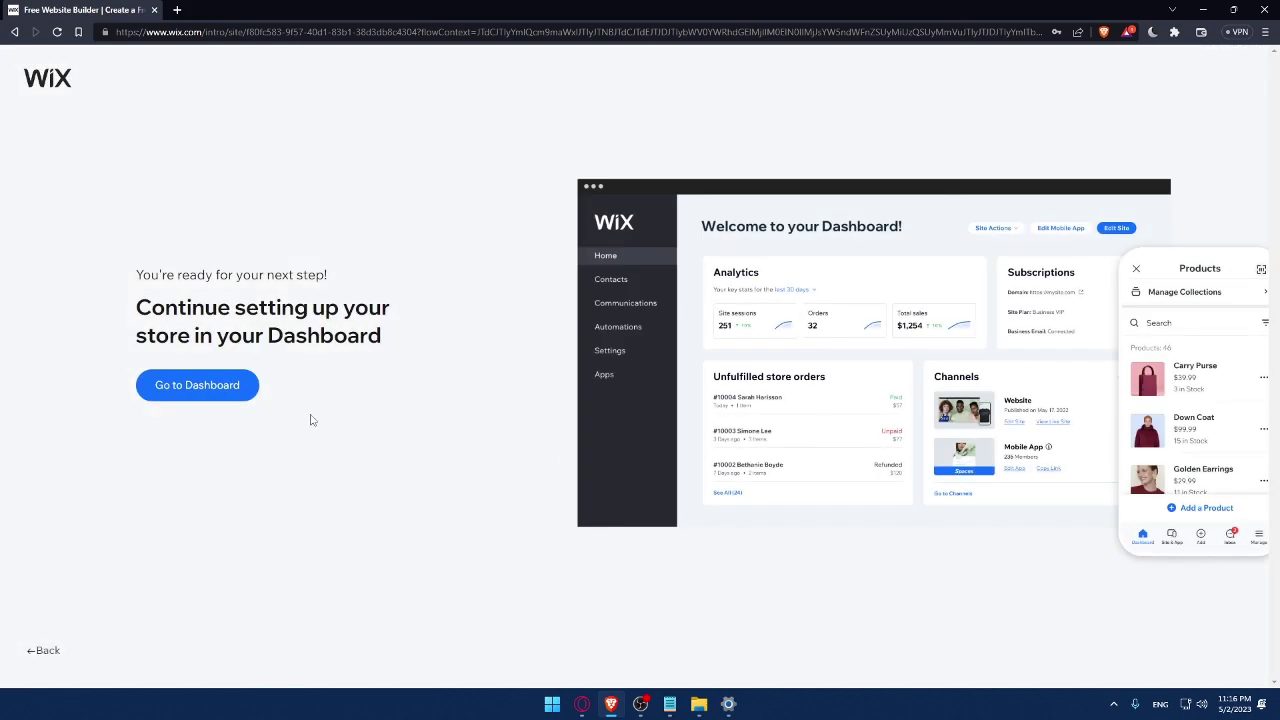
# - Go to the new store's Dashboard with its 'Let's set up your store' checklist
pyautogui.click(219, 392)
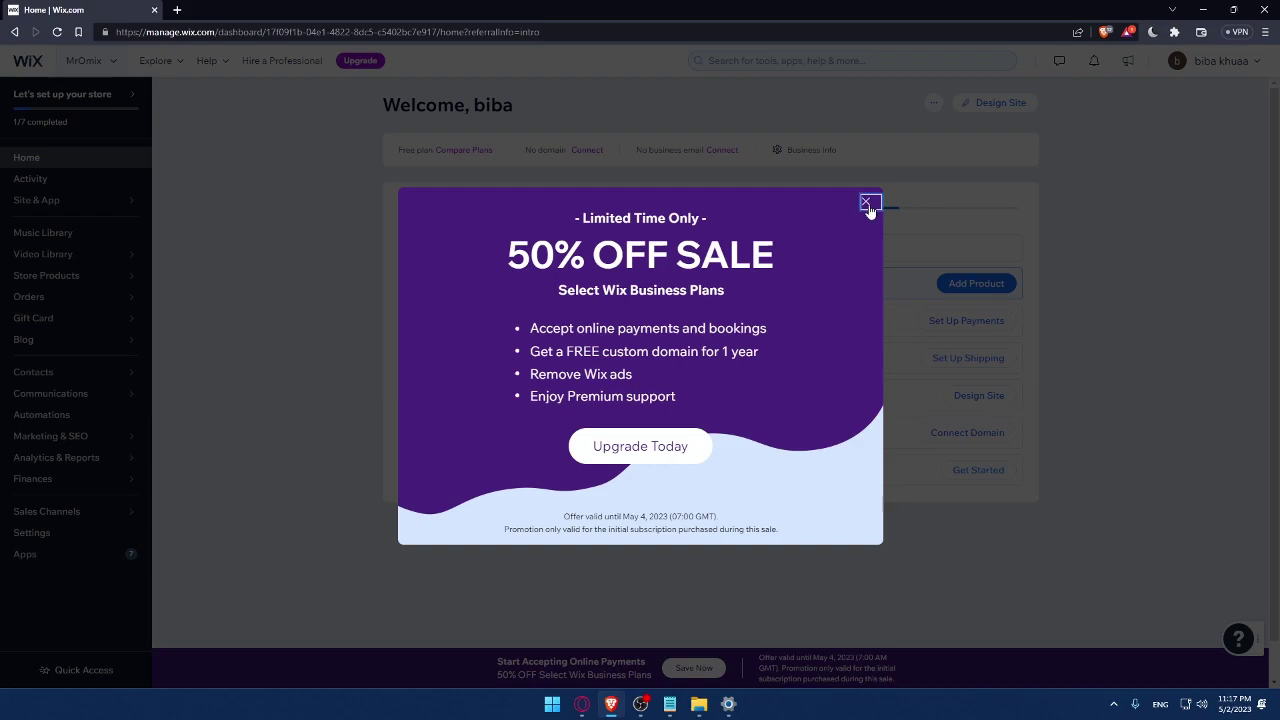
# - Close the 50% OFF sale popup to reach the 'Welcome back' dashboard
pyautogui.click(866, 201)
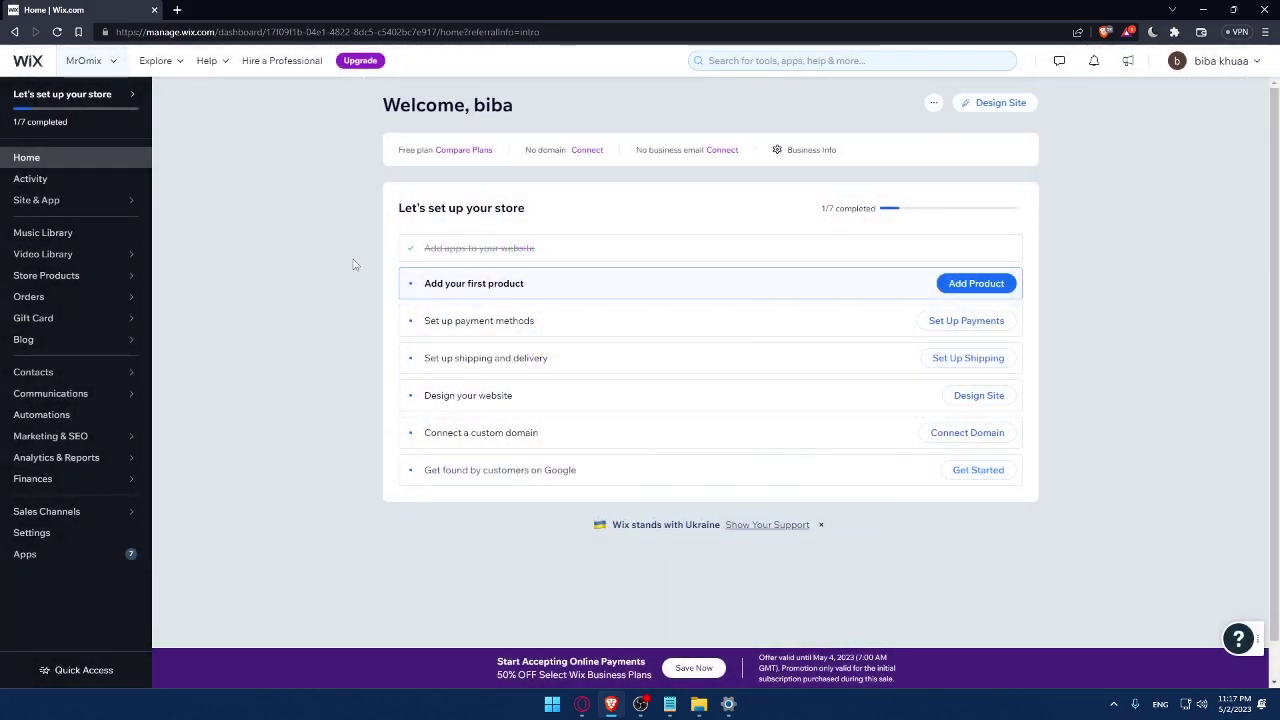
pyautogui.moveTo(396, 213); pyautogui.dragTo(554, 209)
pyautogui.click(589, 210)
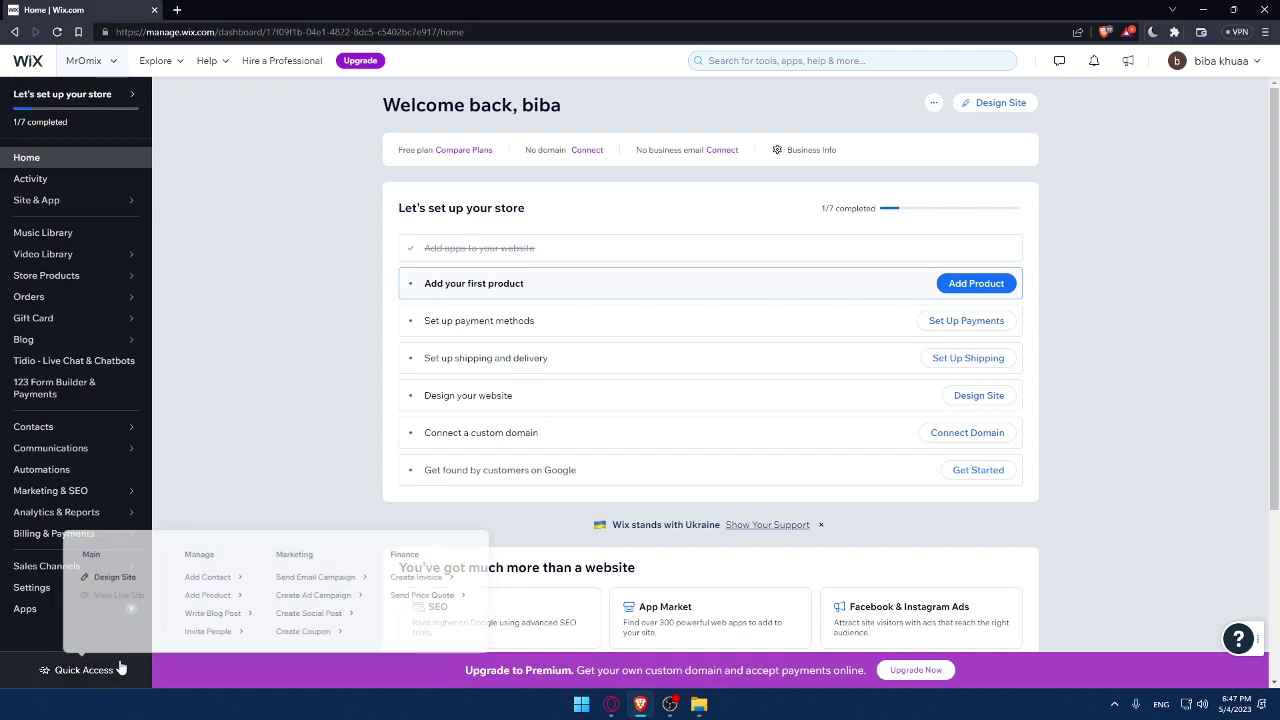
# - Open the App Market and search for 'mailchimp', bringing up 21 results
pyautogui.click(44, 612)
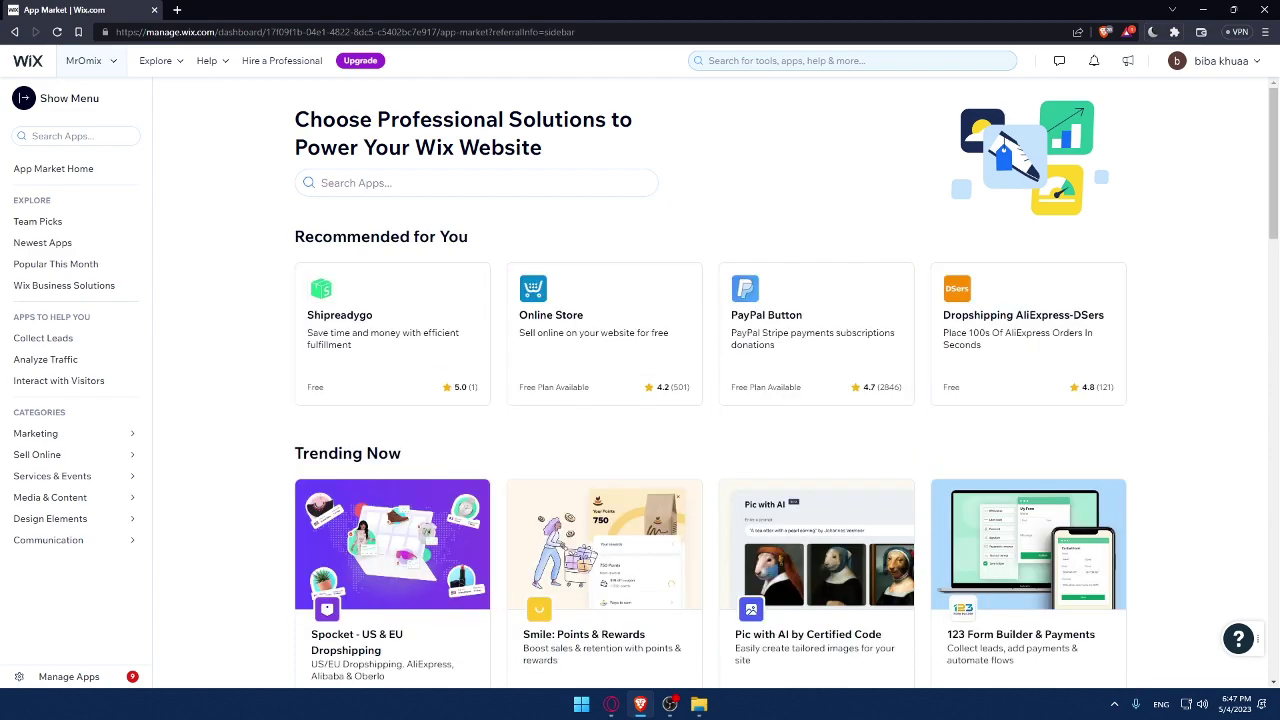
pyautogui.click(438, 183)
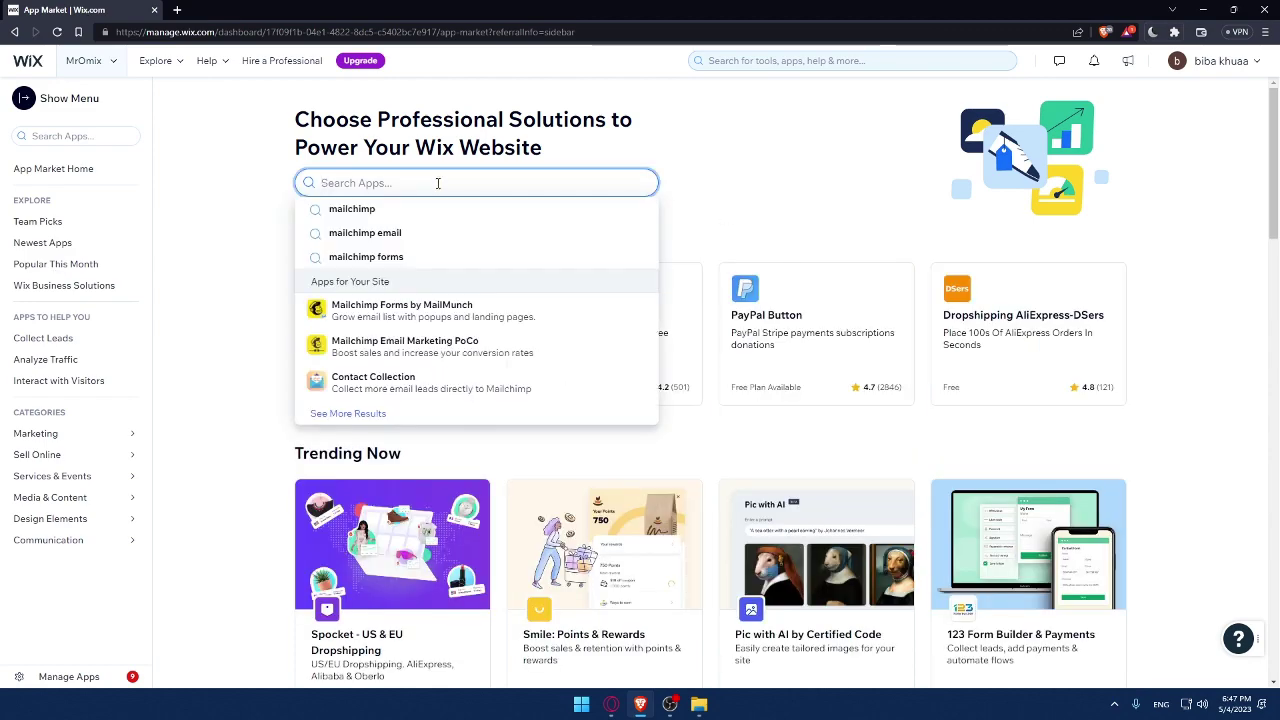
pyautogui.write('mail')
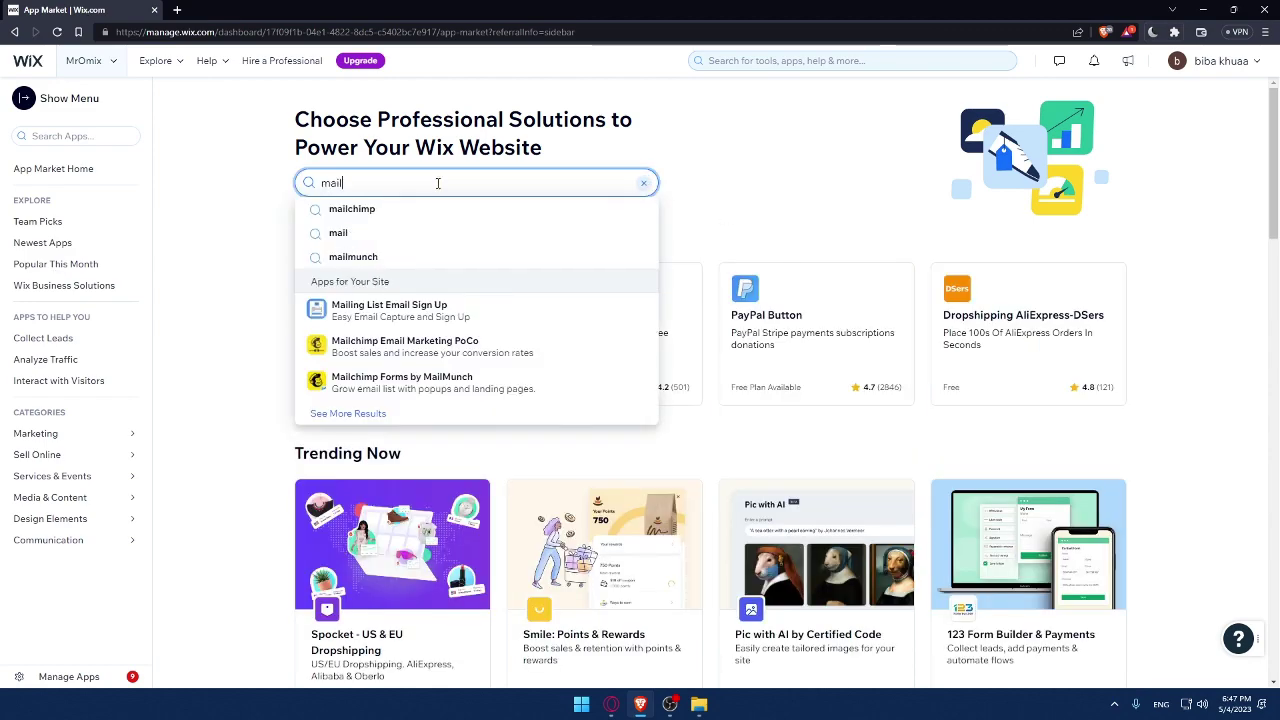
pyautogui.write('chi')
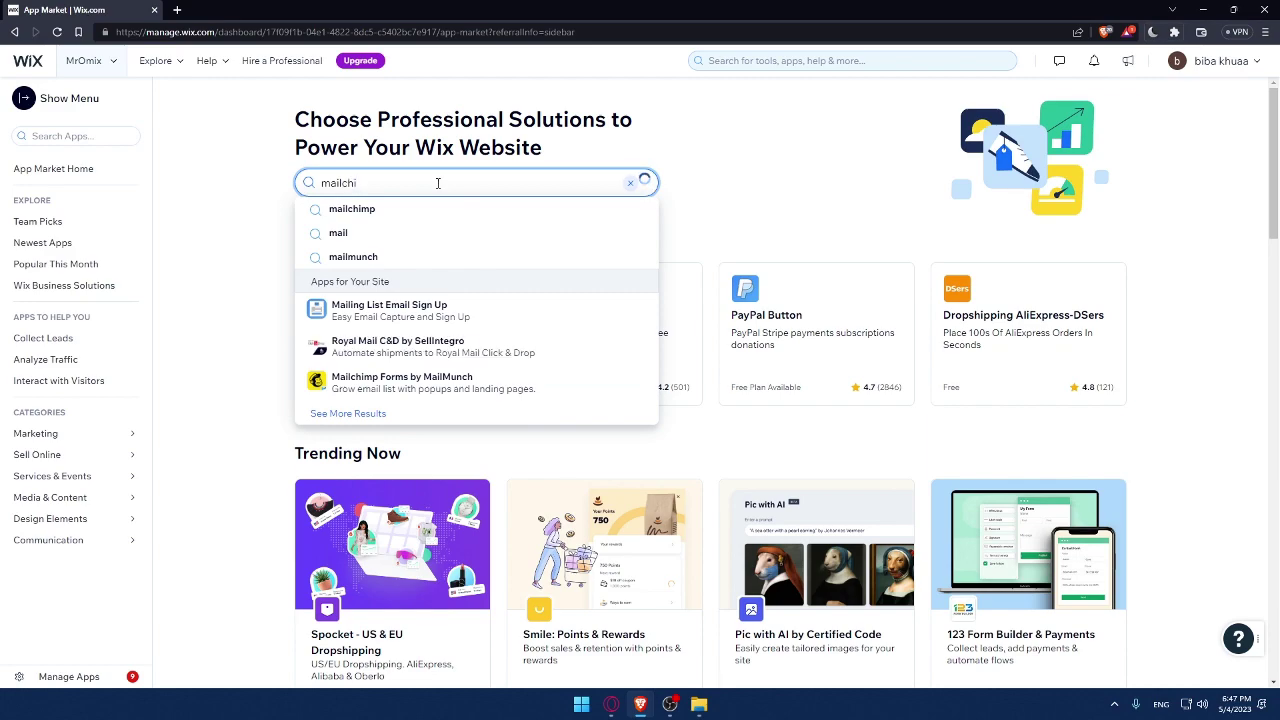
pyautogui.write('mp')
pyautogui.press('Return')
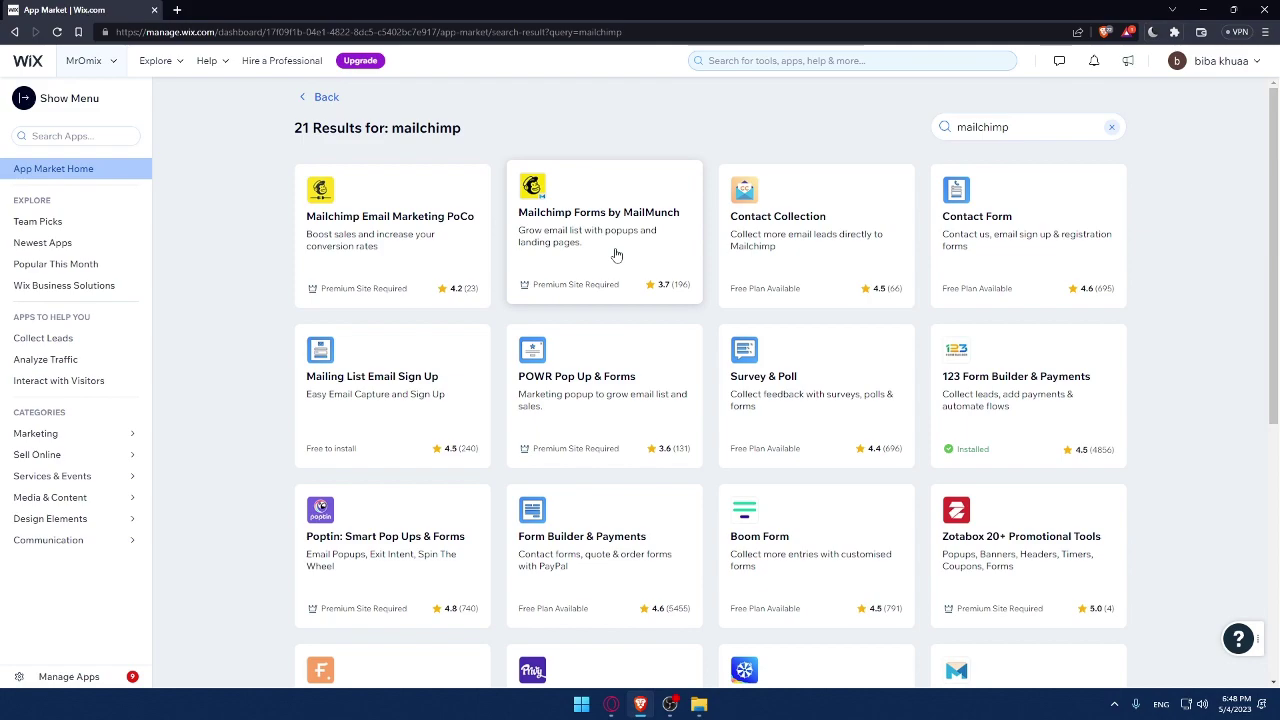
# - View the Mailchimp Email Marketing PoCo app page and reviews, then return to results
pyautogui.click(458, 298)
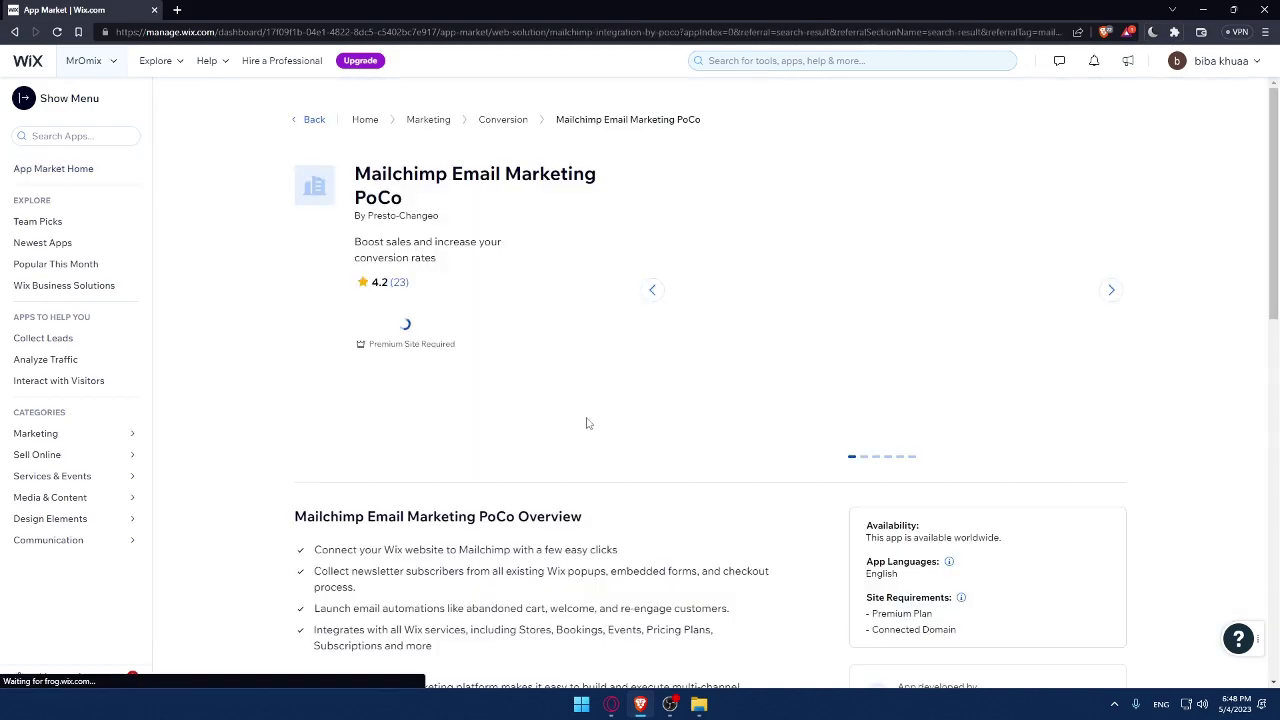
pyautogui.scroll(-3, 580, 515)
pyautogui.scroll(-10, 556, 500)
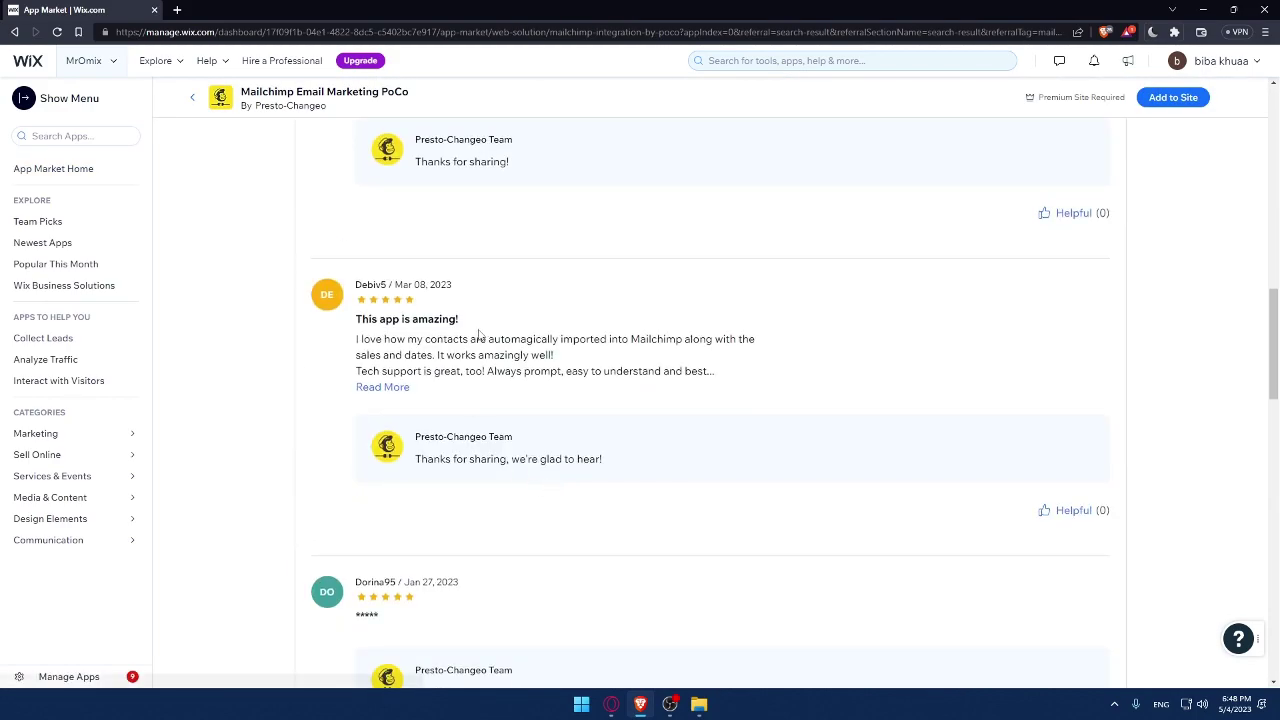
pyautogui.hotkey('alt', 'Left')
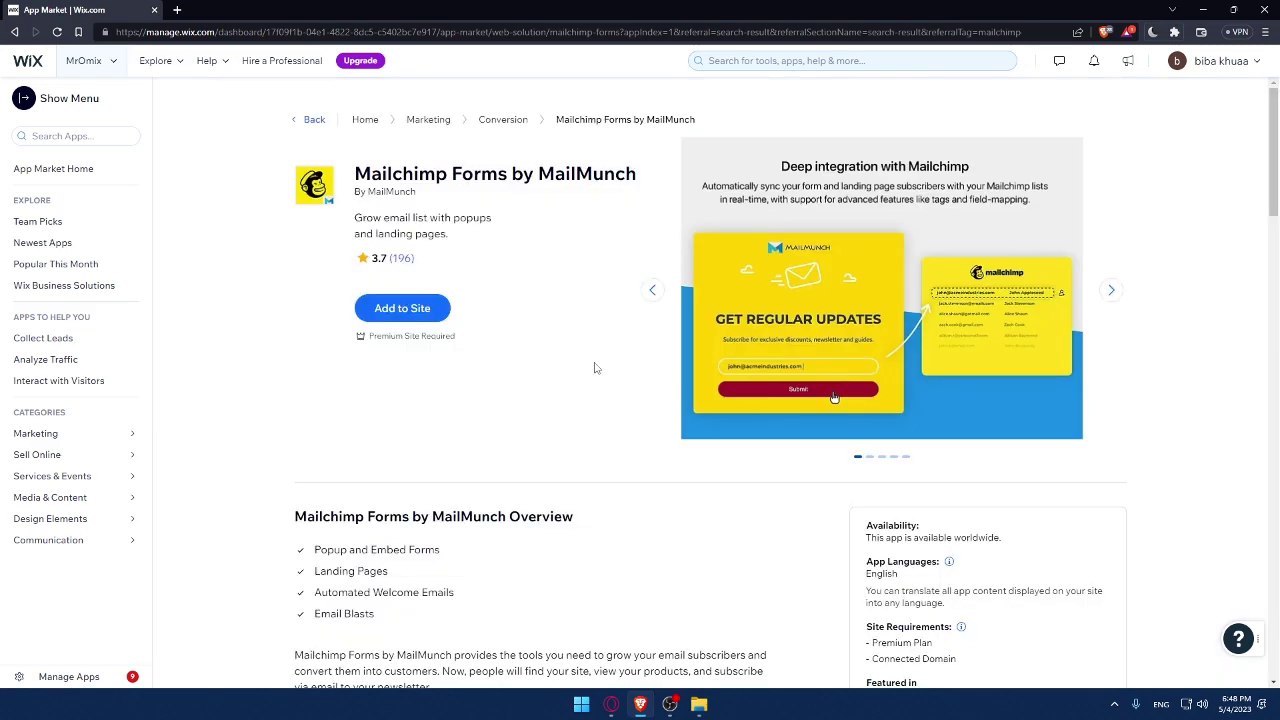
# - Highlight the worldwide availability note and the Popup and Embed Forms and Email Blasts features
pyautogui.scroll(-1, 577, 356)
pyautogui.moveTo(870, 429); pyautogui.dragTo(1010, 428)
pyautogui.click(1041, 433)
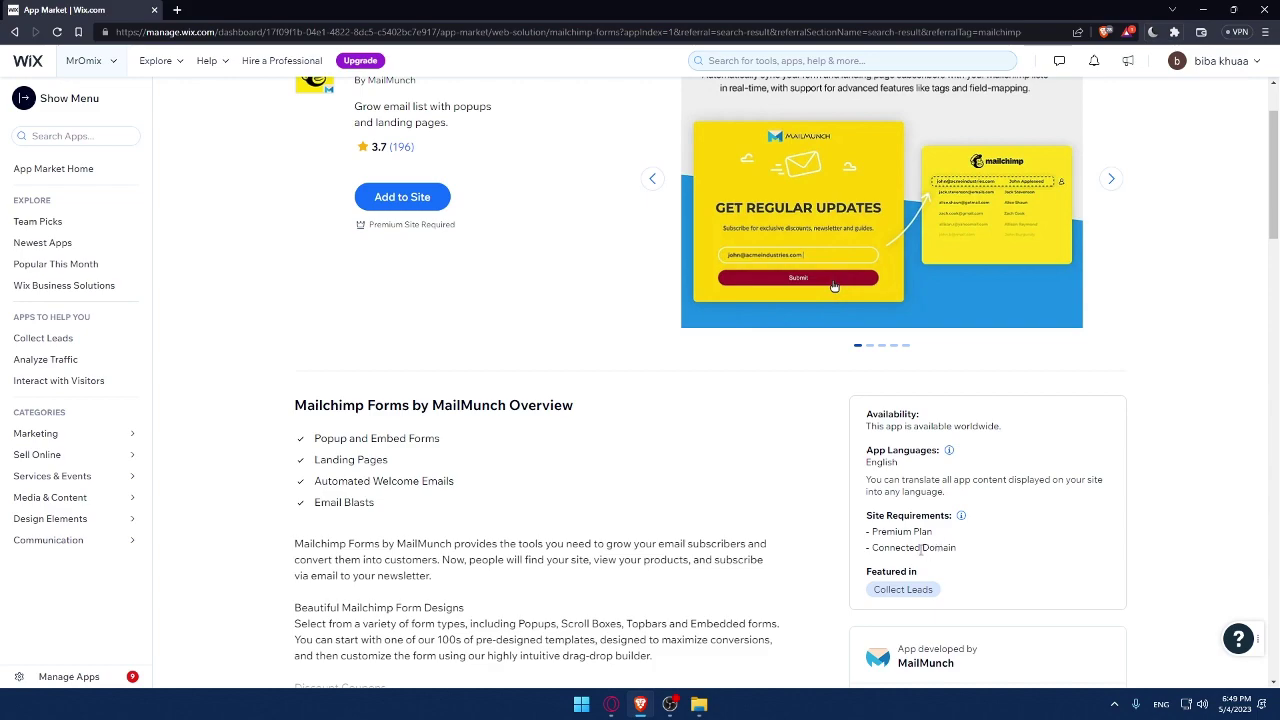
pyautogui.moveTo(316, 439); pyautogui.dragTo(438, 440)
pyautogui.moveTo(402, 481); pyautogui.dragTo(322, 458)
pyautogui.moveTo(466, 481); pyautogui.dragTo(320, 502)
pyautogui.click(329, 502)
# - Highlight the app description's opening paragraph, then scroll back to the top of the page
pyautogui.scroll(-2, 449, 485)
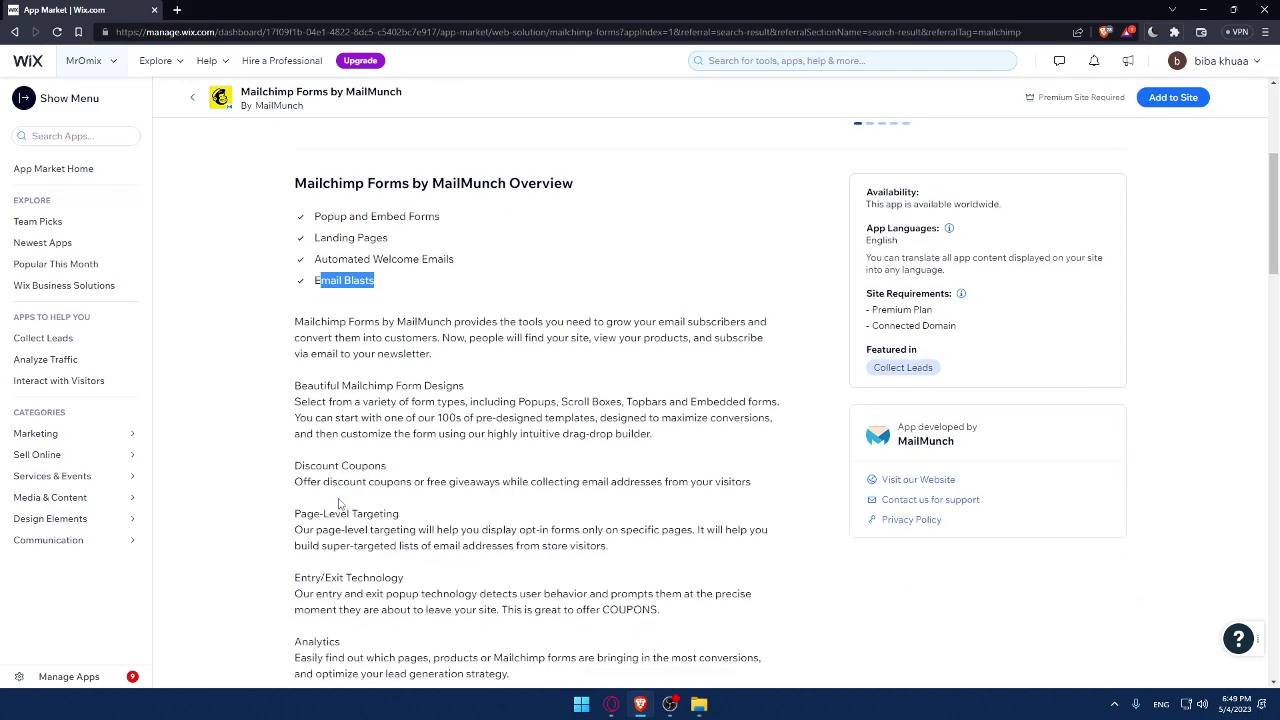
pyautogui.moveTo(302, 321); pyautogui.dragTo(397, 386)
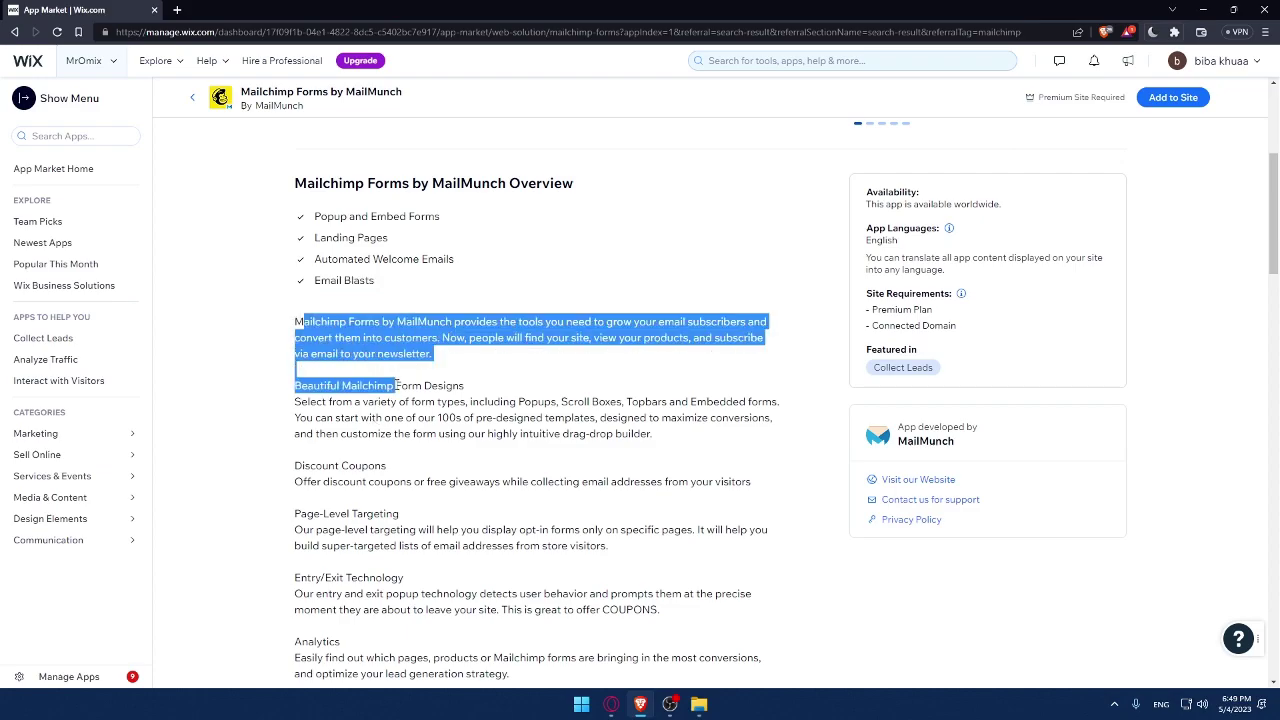
pyautogui.click(397, 386)
pyautogui.scroll(-5, 423, 380)
pyautogui.scroll(5, 423, 380)
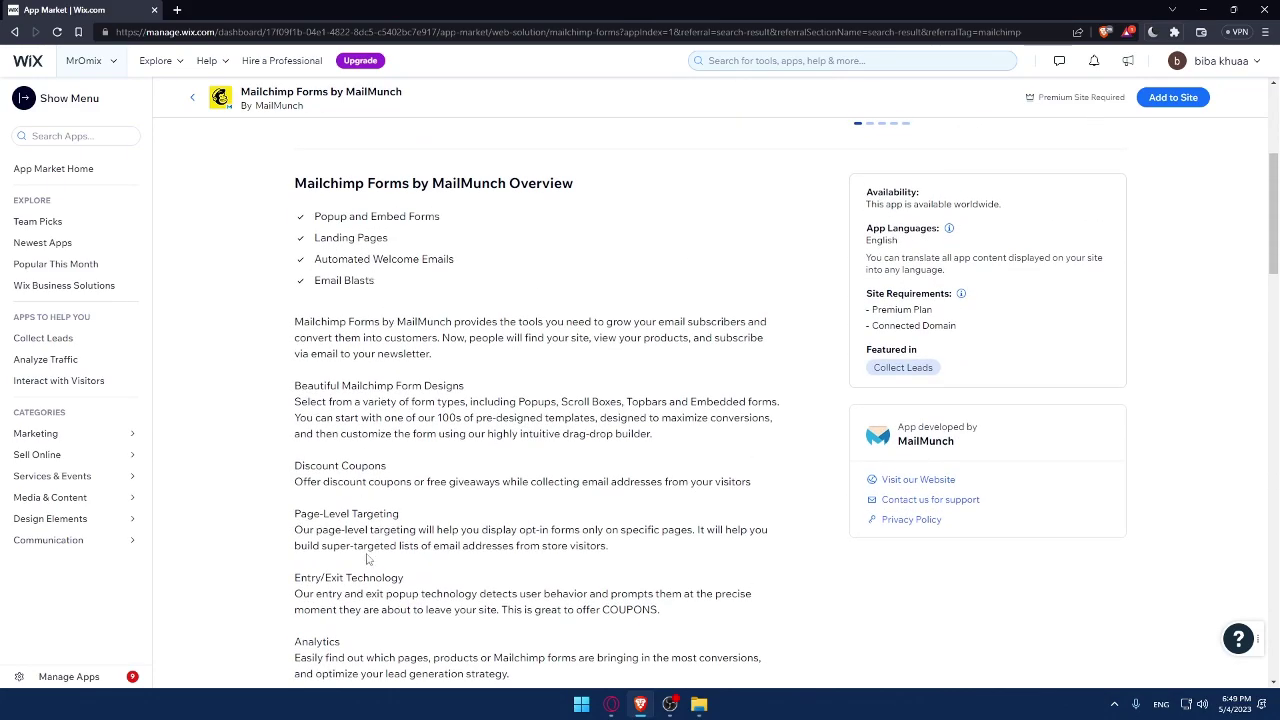
pyautogui.scroll(-2, 368, 560)
pyautogui.scroll(4, 303, 368)
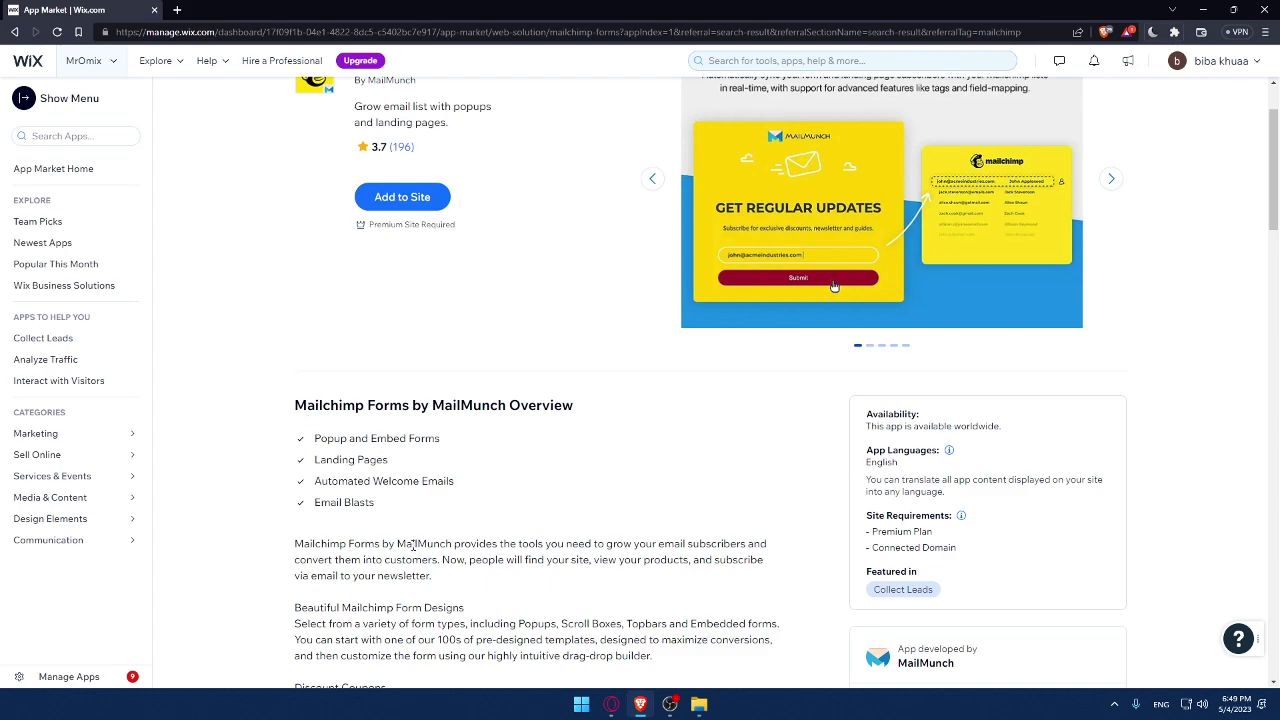
pyautogui.scroll(1, 413, 545)
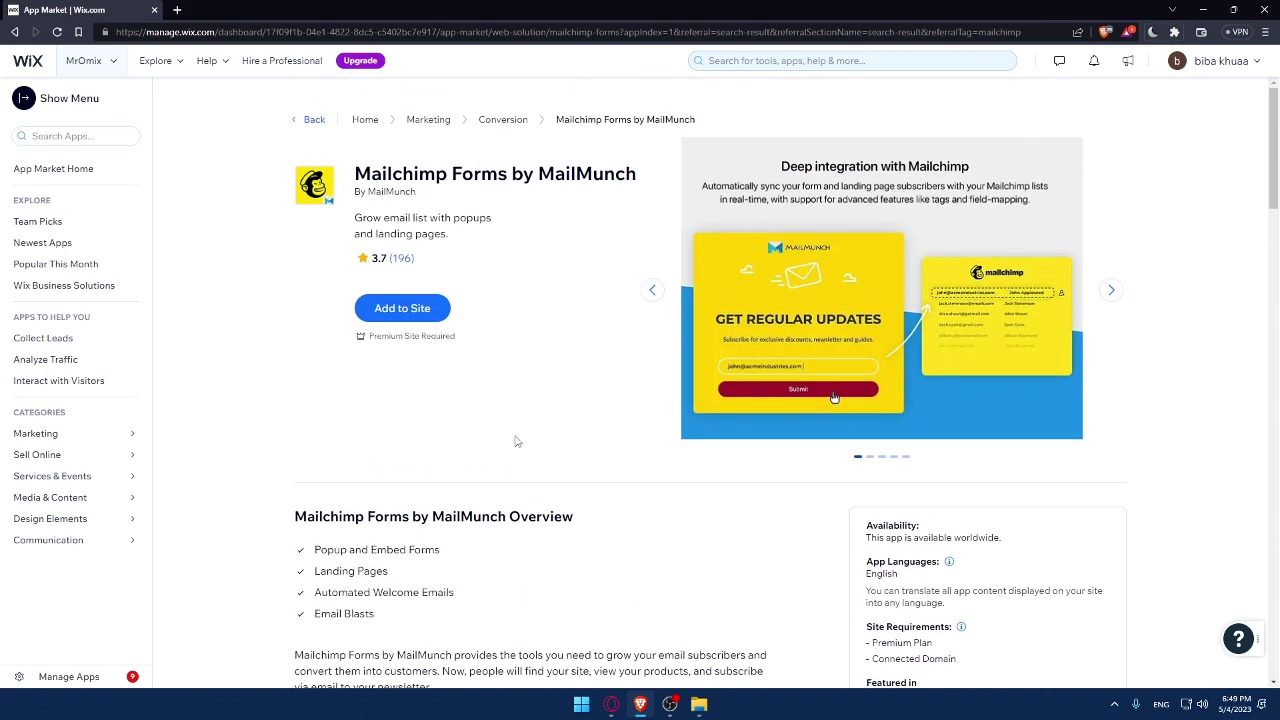
pyautogui.click(399, 312)
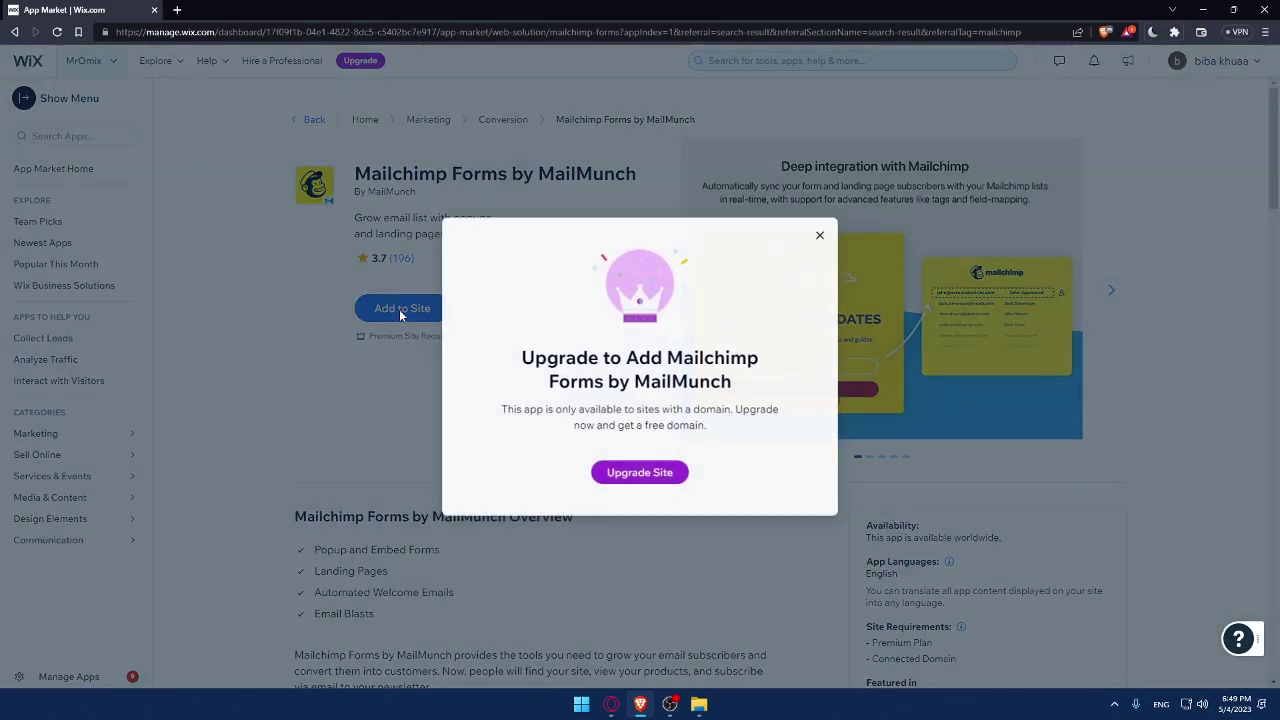
pyautogui.click(821, 234)
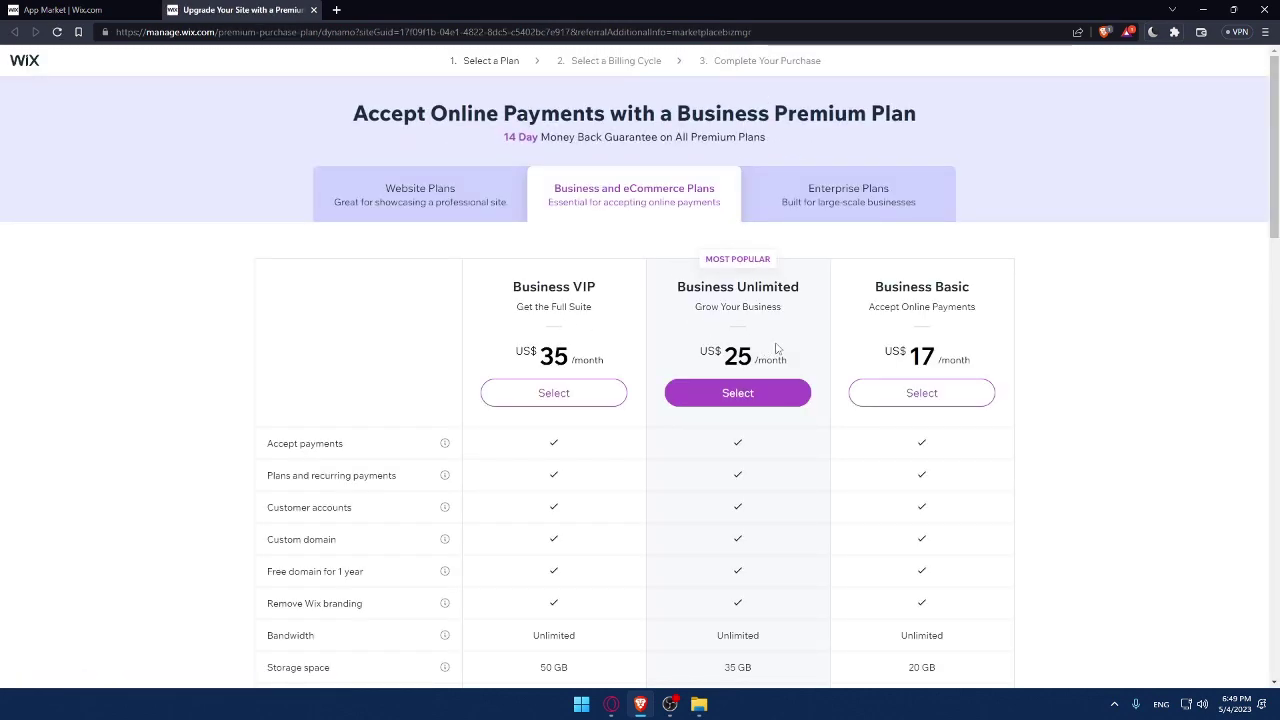
pyautogui.scroll(-1, 672, 365)
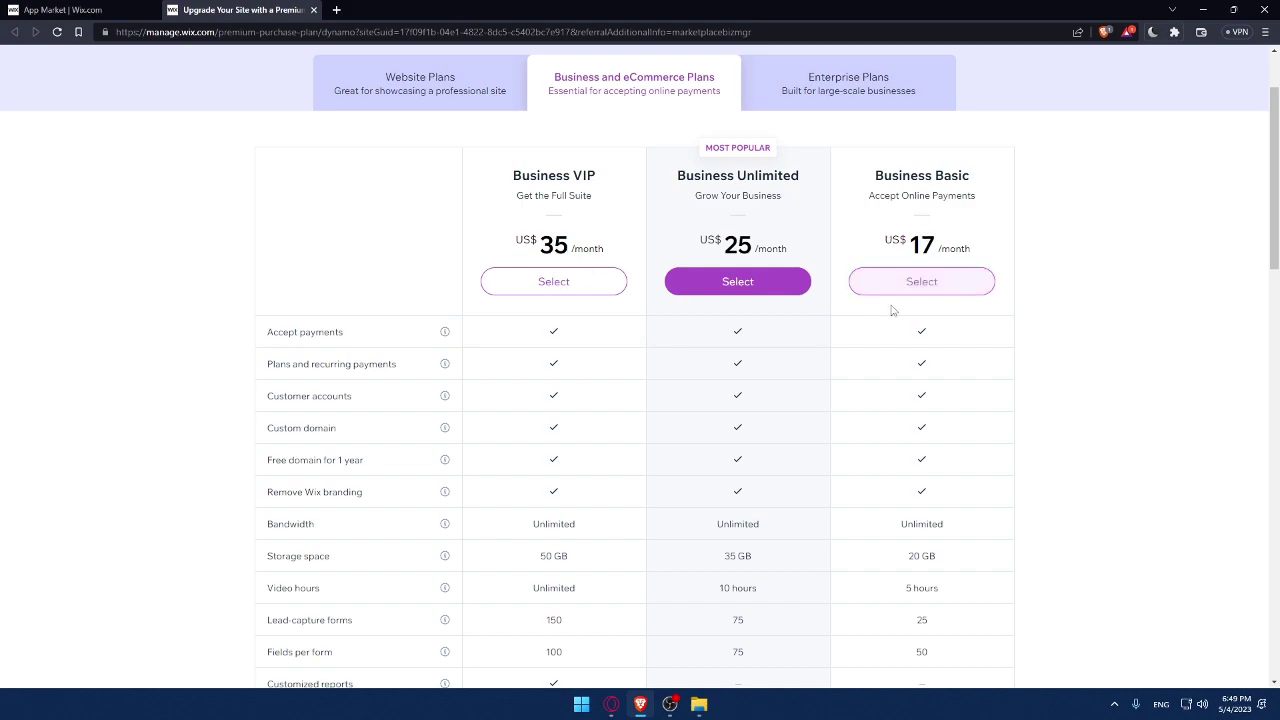
pyautogui.scroll(-2, 549, 377)
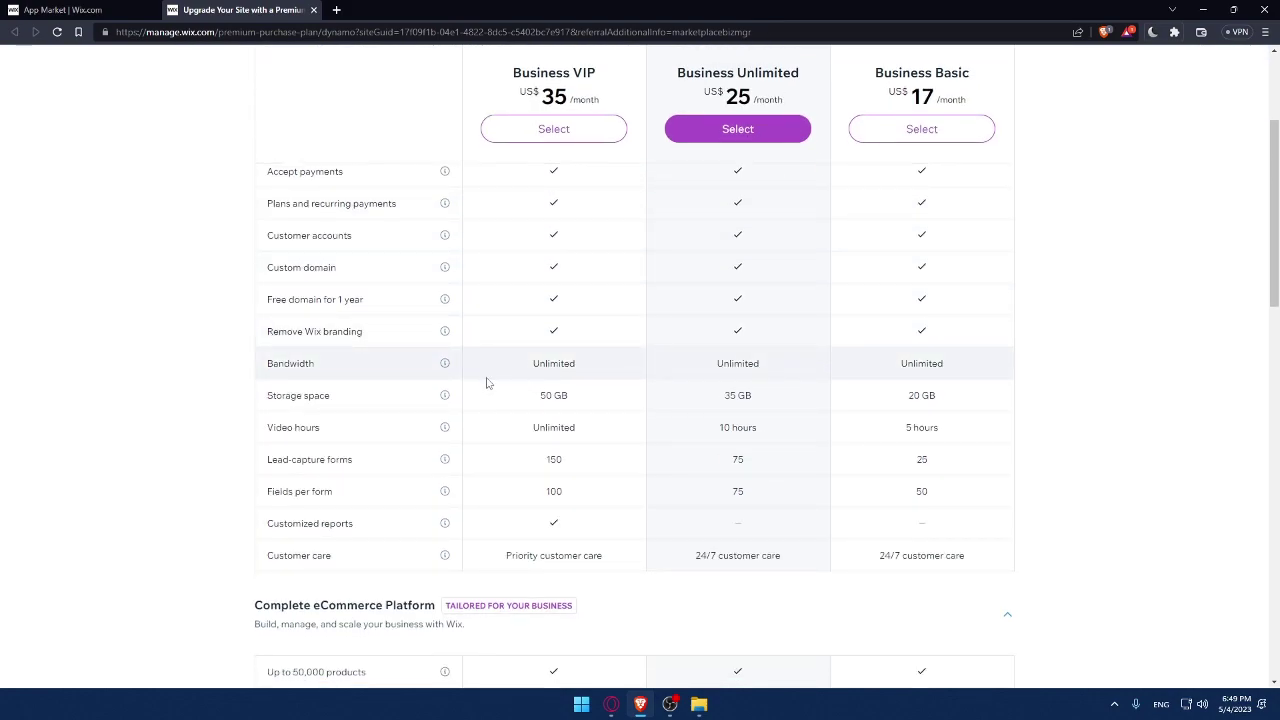
pyautogui.moveTo(534, 366); pyautogui.dragTo(791, 457)
pyautogui.click(1169, 338)
pyautogui.scroll(2, 618, 420)
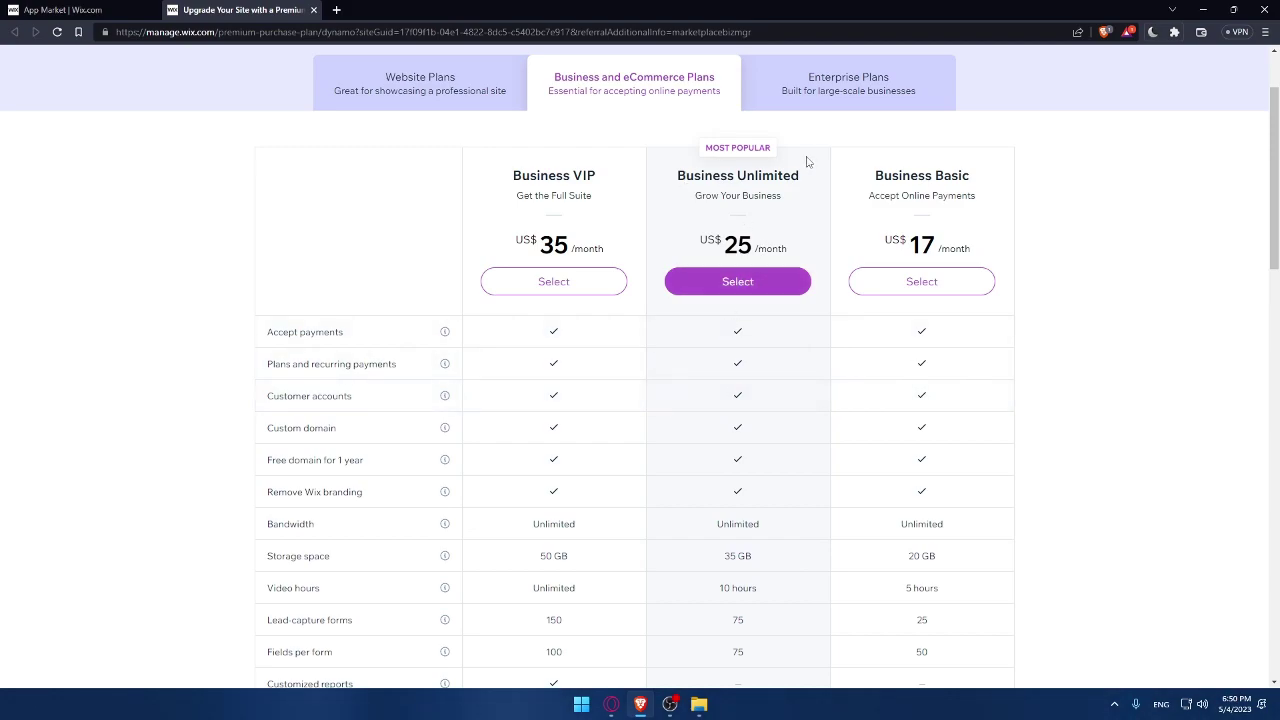
pyautogui.scroll(-1, 520, 120)
pyautogui.scroll(3, 234, 64)
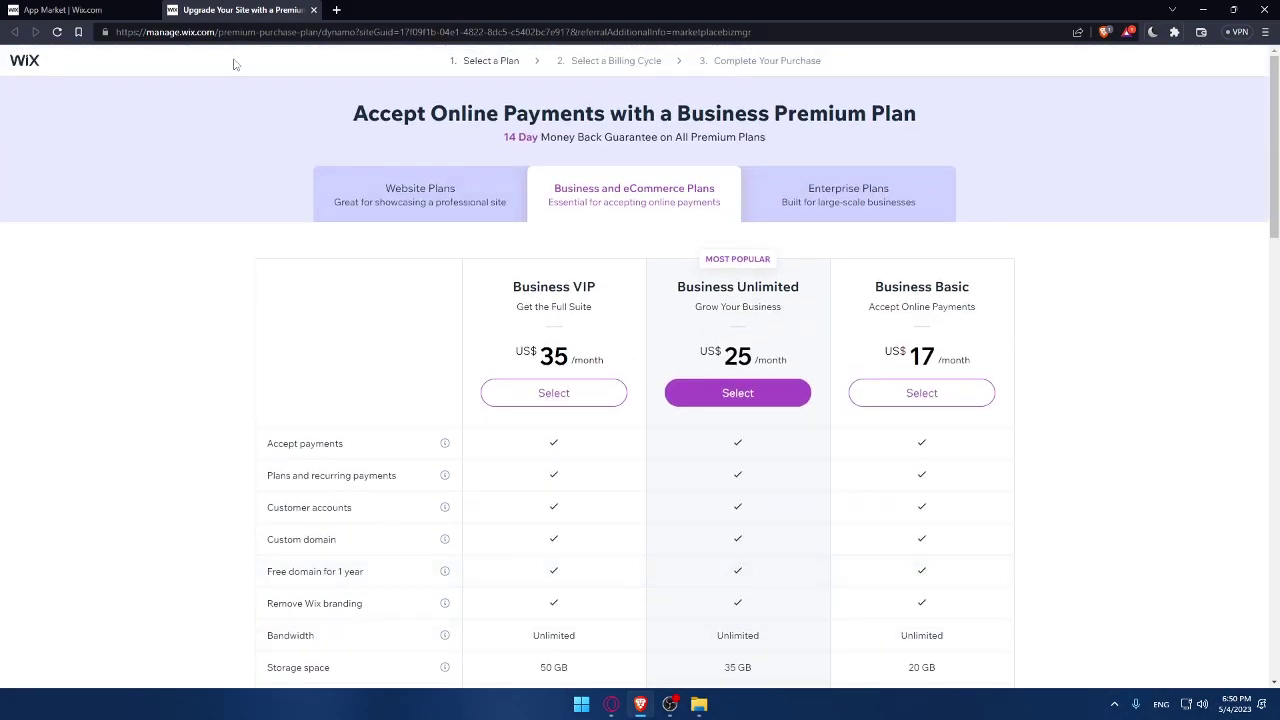
pyautogui.click(313, 9)
# - Leave the pricing page, return to the Mailchimp search results and try adding Mailchimp Email Marketing PoCo
pyautogui.click(703, 106)
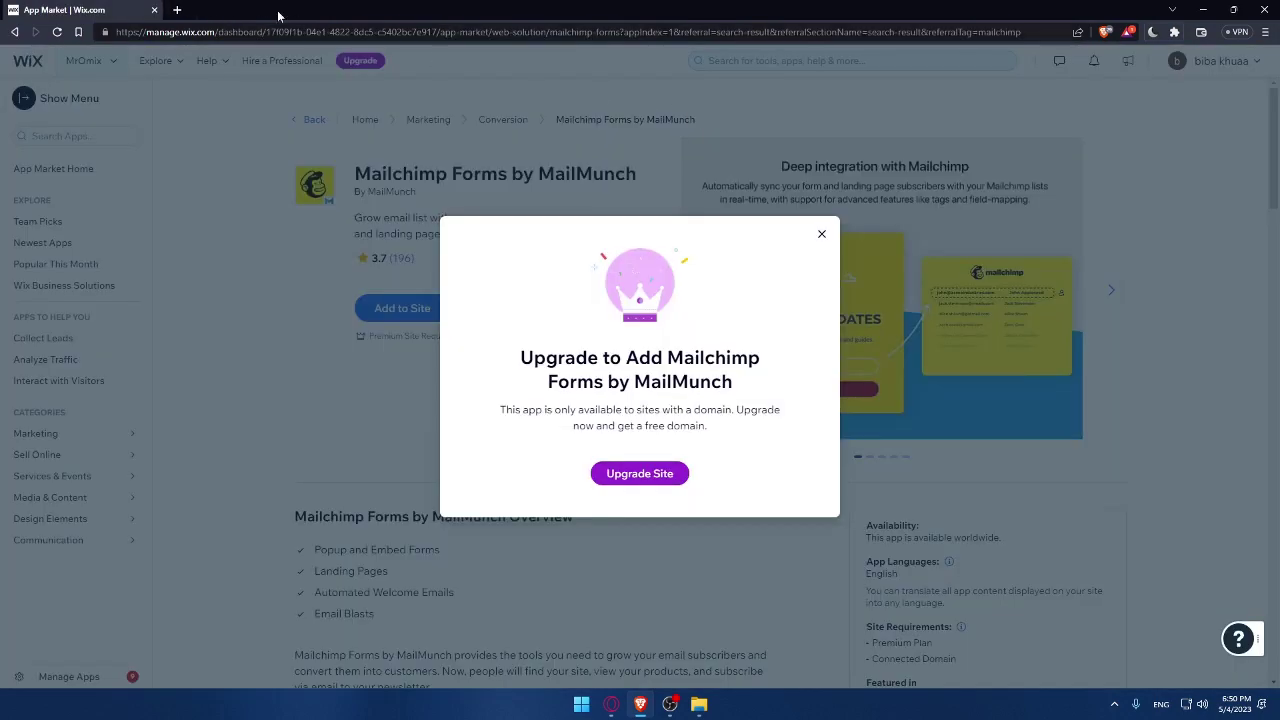
pyautogui.click(821, 234)
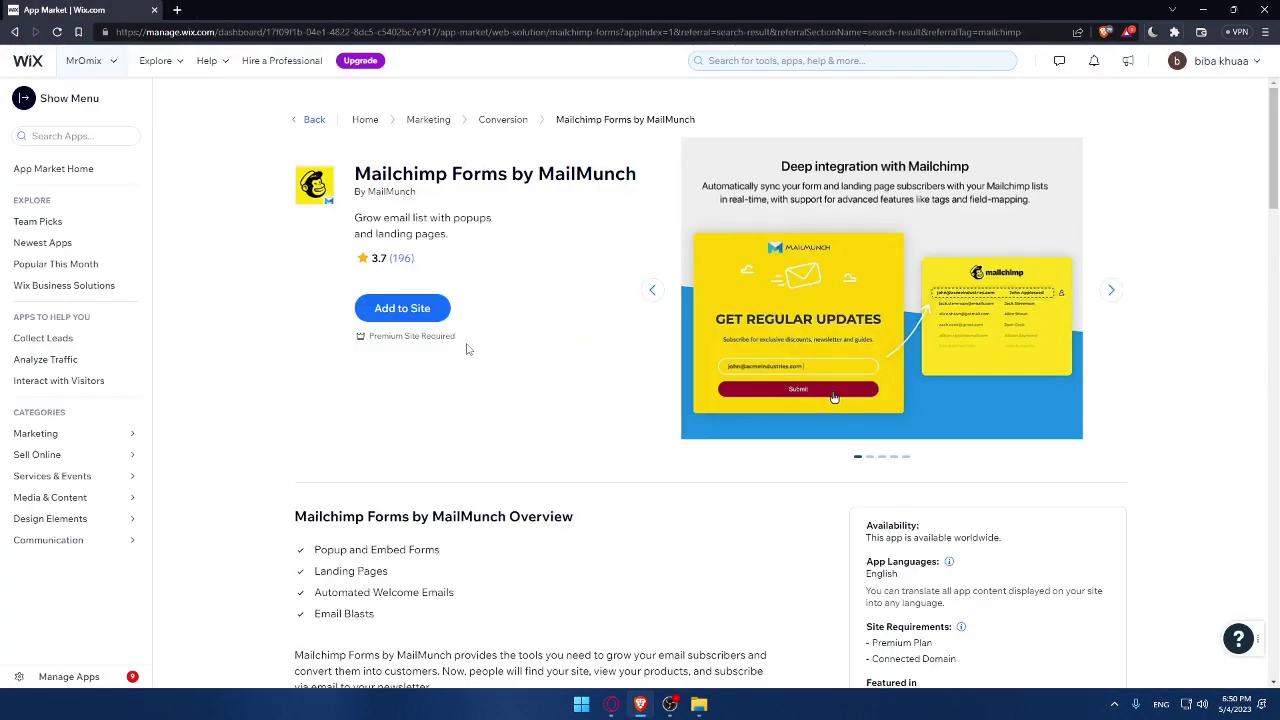
pyautogui.hotkey('alt', 'Left')
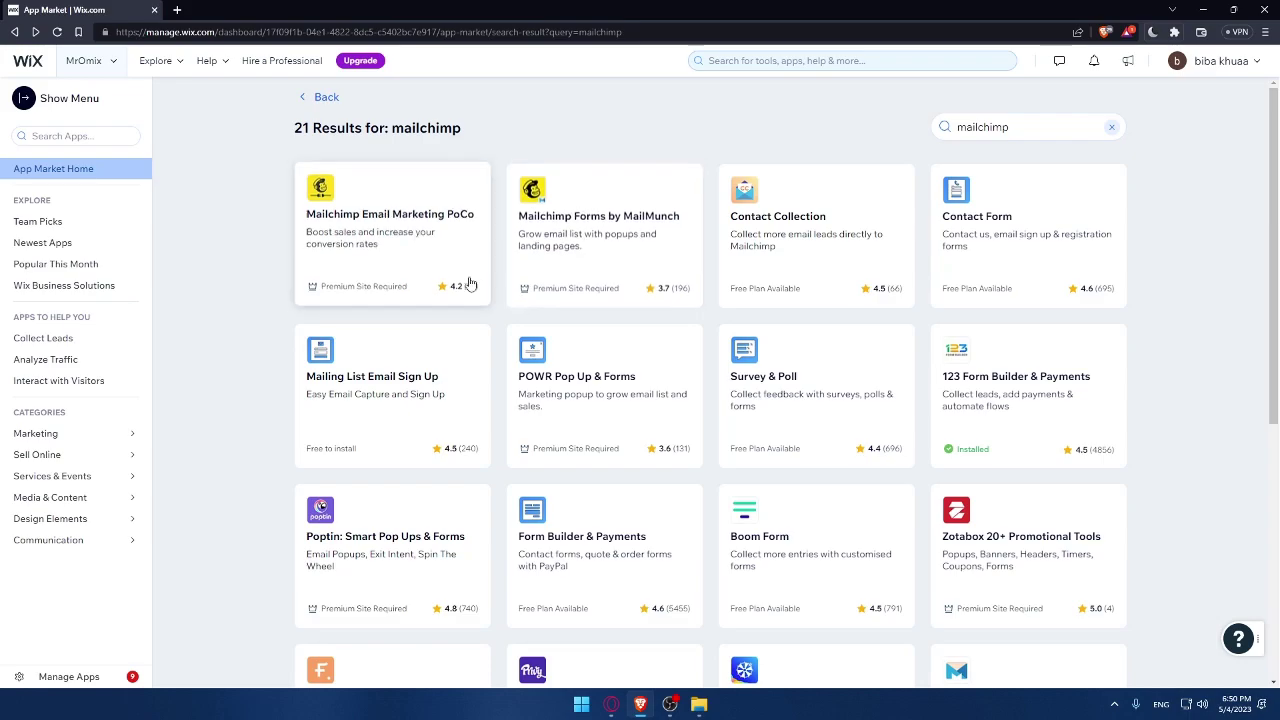
pyautogui.click(341, 293)
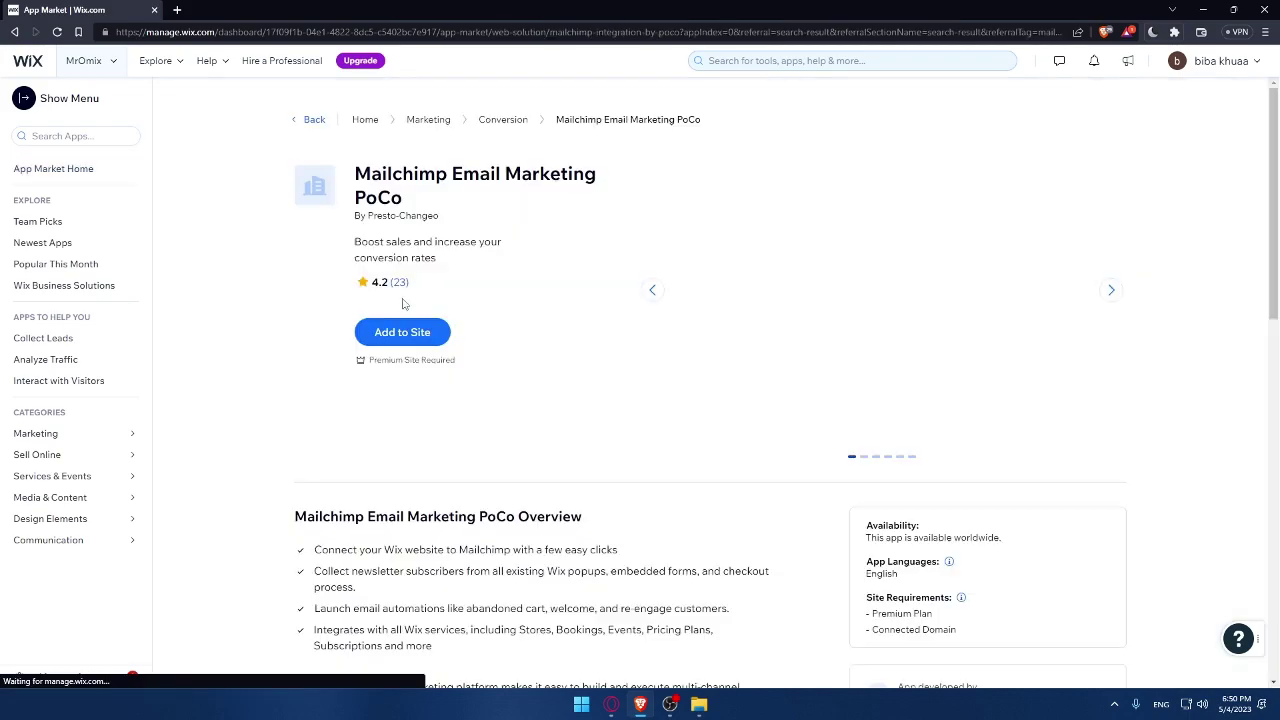
pyautogui.click(416, 340)
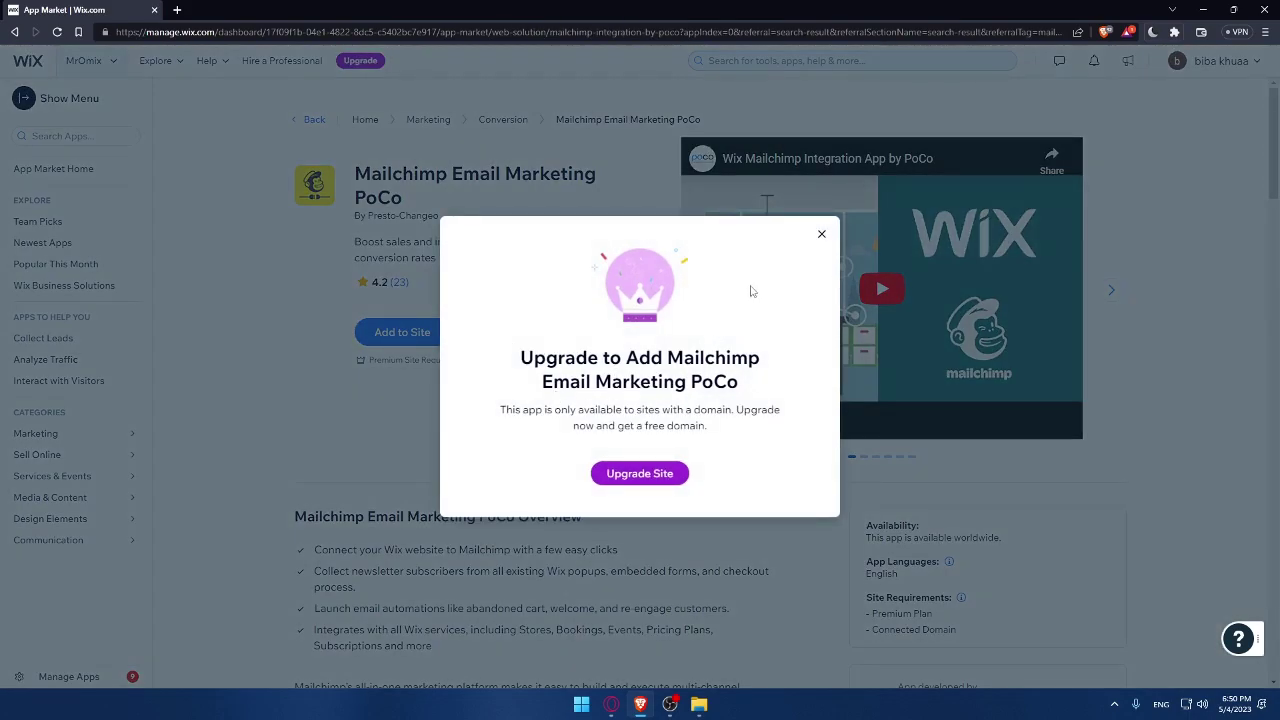
# - Dismiss the upgrade notice, reopen the Mailchimp Email Marketing PoCo page and review its overview
pyautogui.click(821, 234)
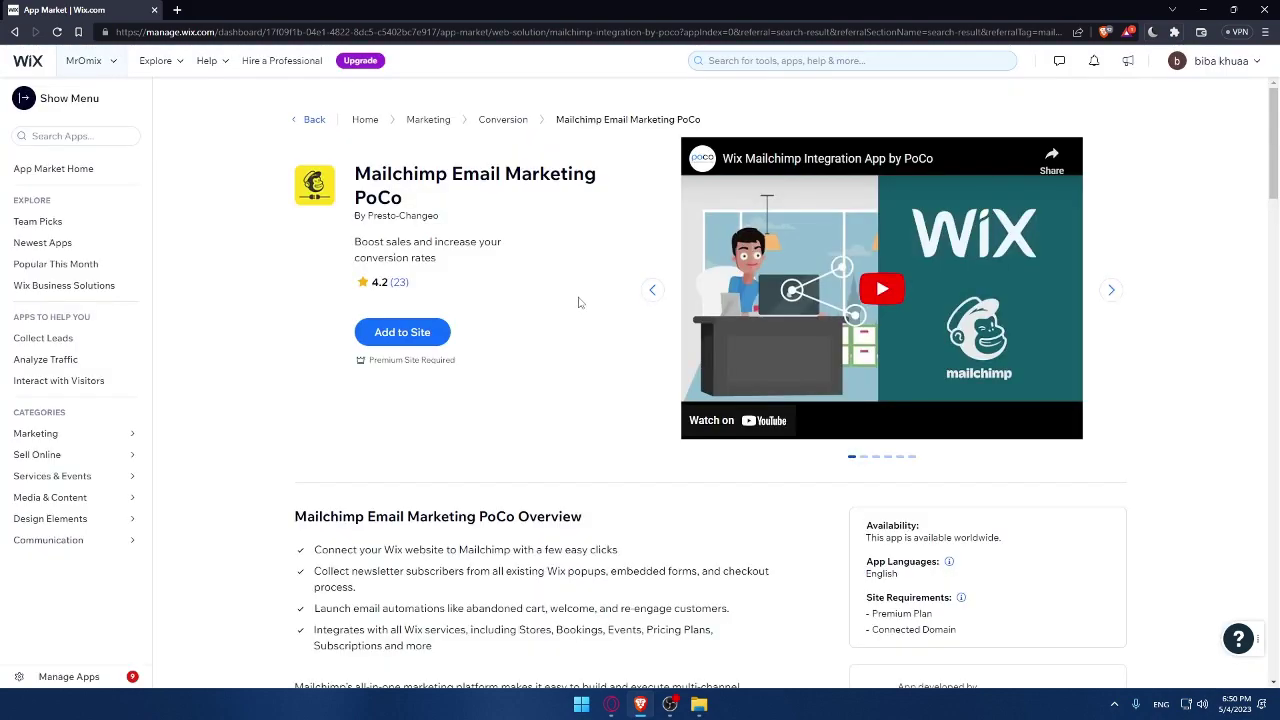
pyautogui.hotkey('alt', 'Left')
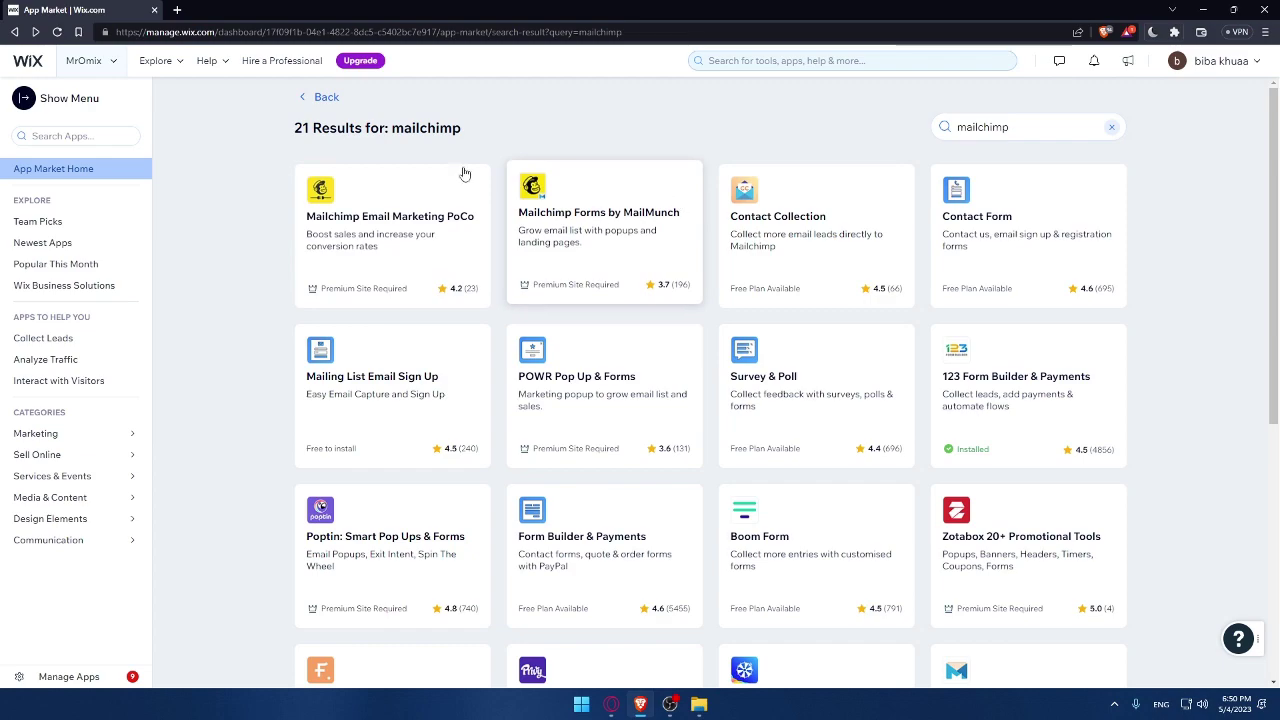
pyautogui.click(425, 215)
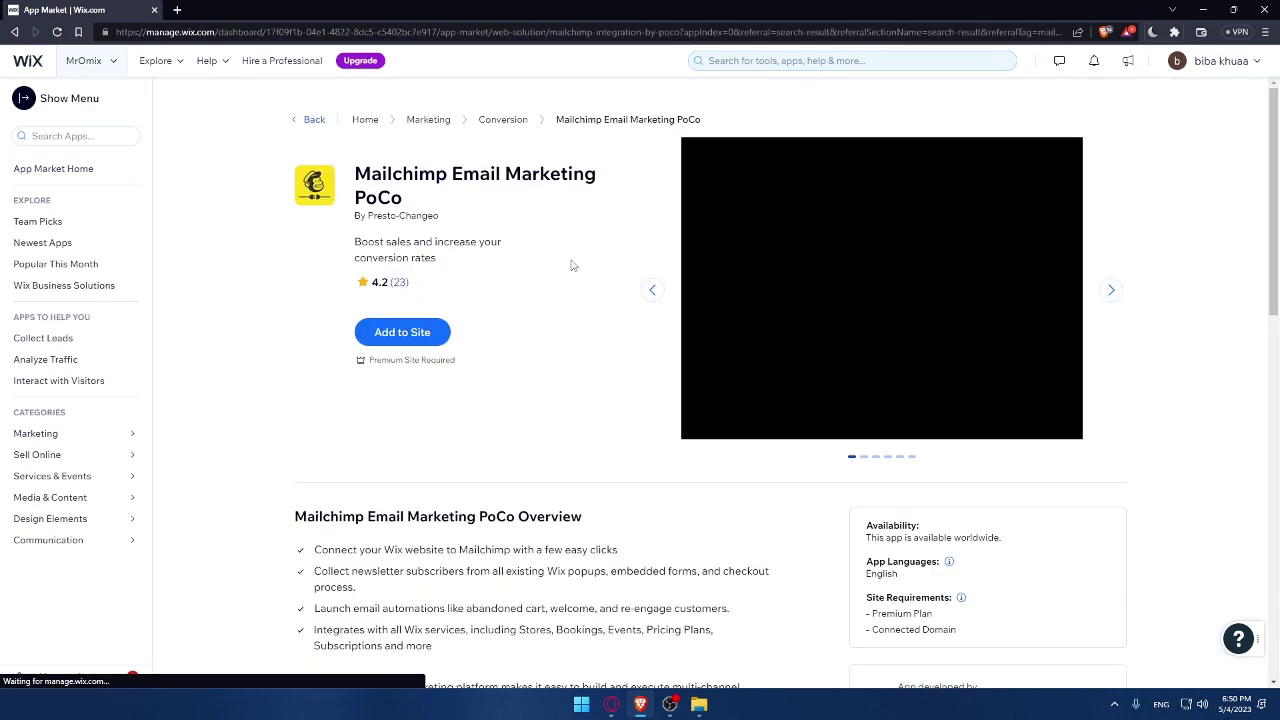
pyautogui.scroll(-1, 527, 315)
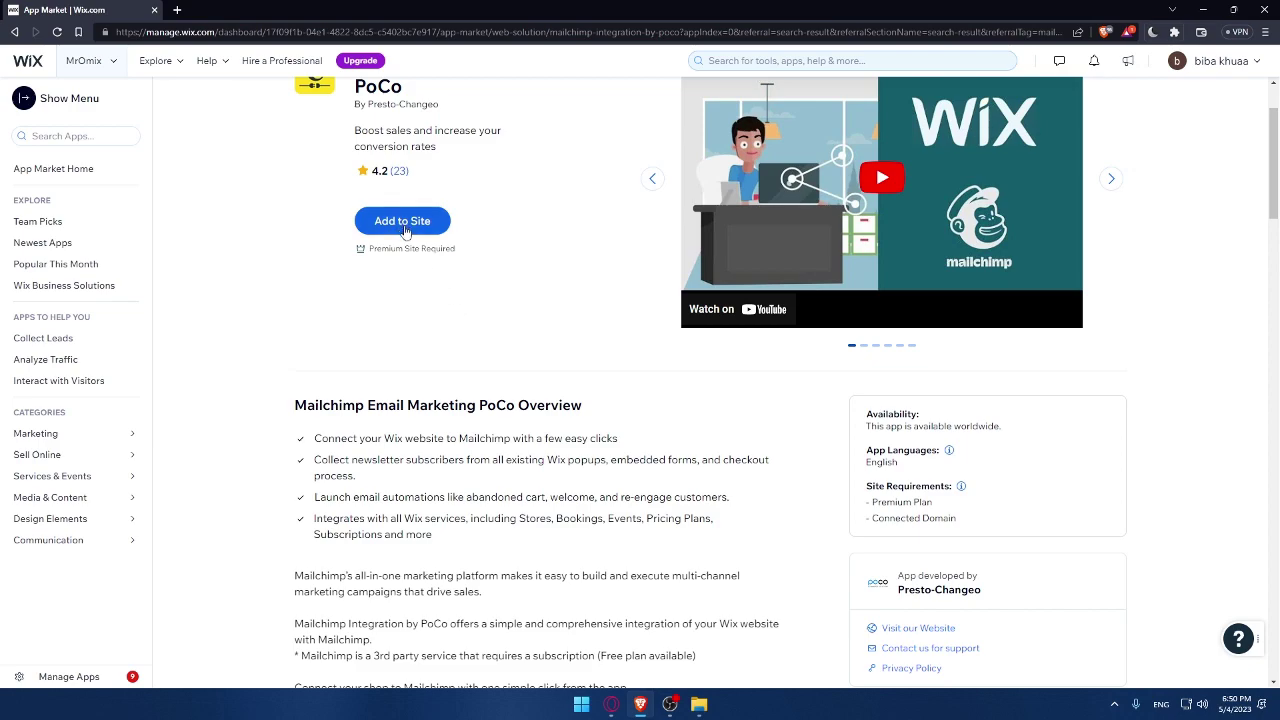
pyautogui.scroll(1, 439, 281)
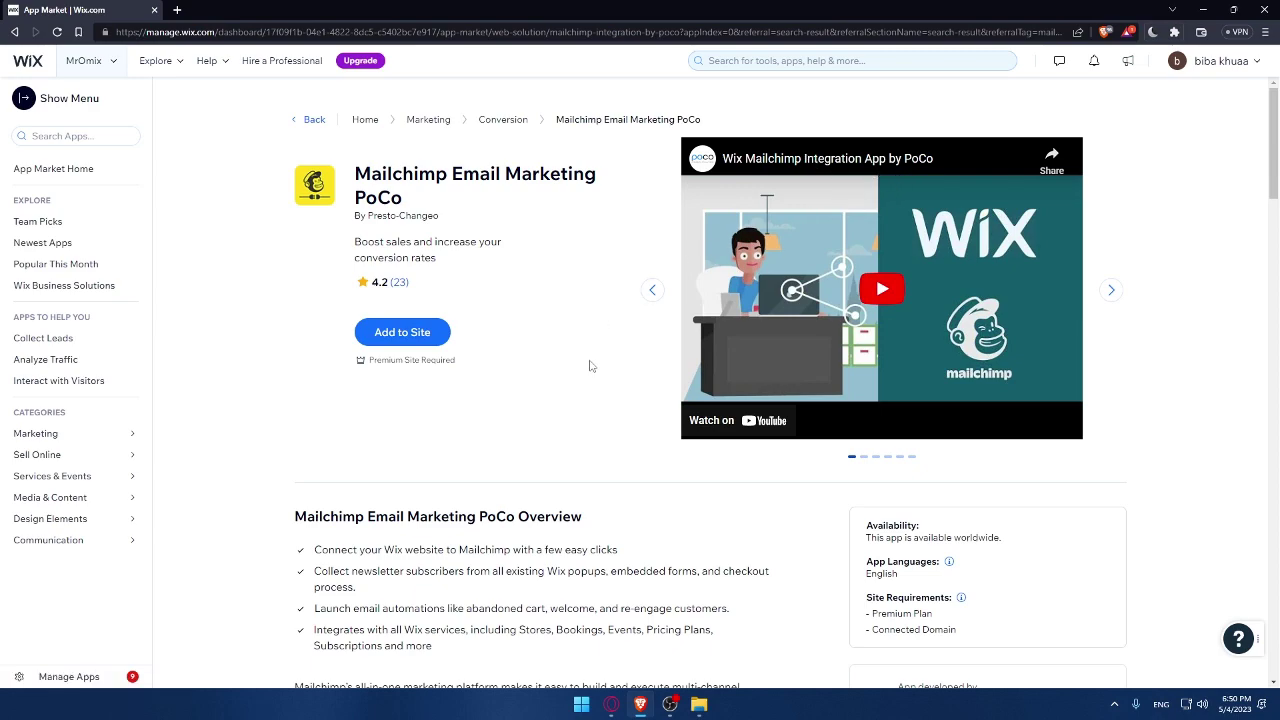
pyautogui.scroll(-1, 590, 366)
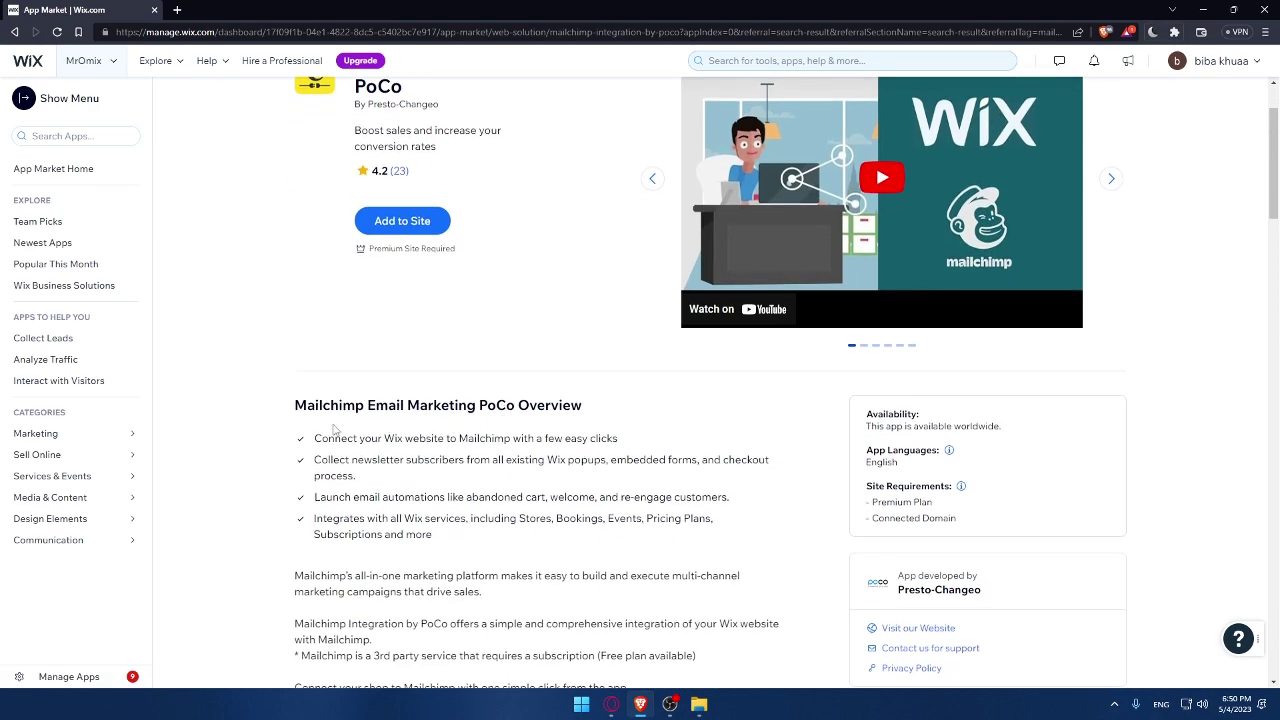
pyautogui.moveTo(300, 441); pyautogui.dragTo(602, 441)
pyautogui.click(515, 287)
pyautogui.scroll(2, 560, 451)
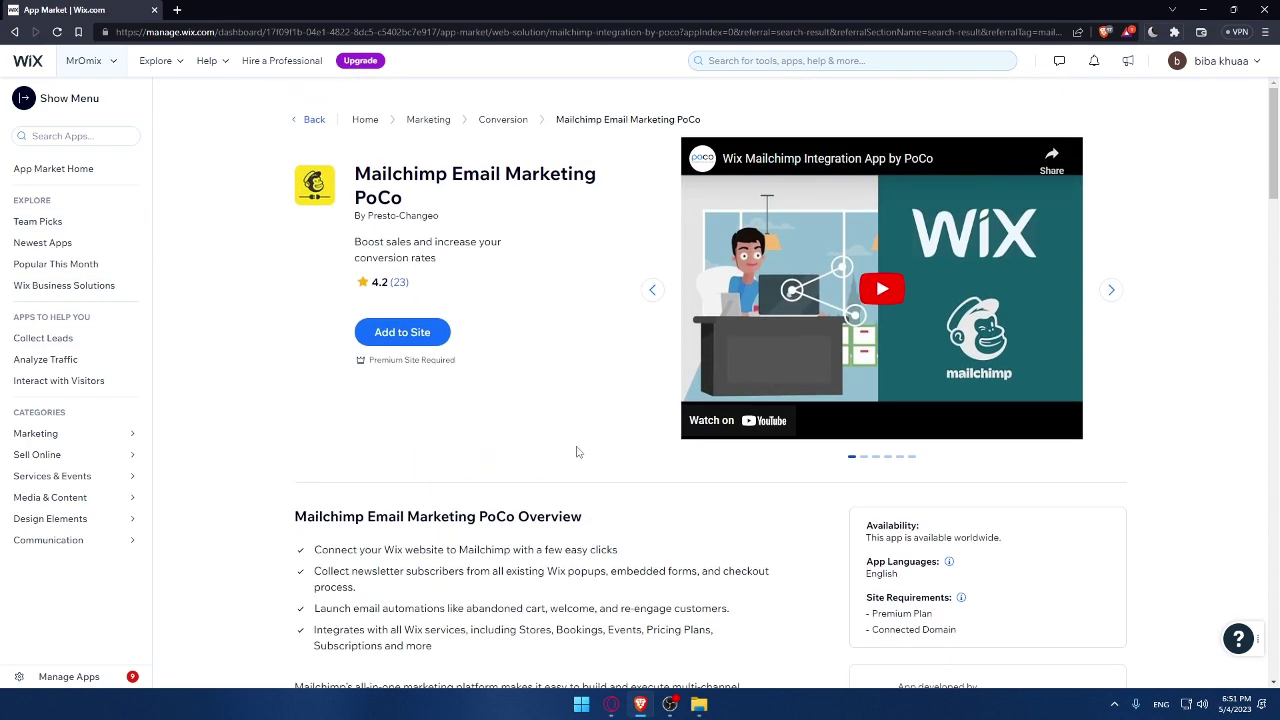